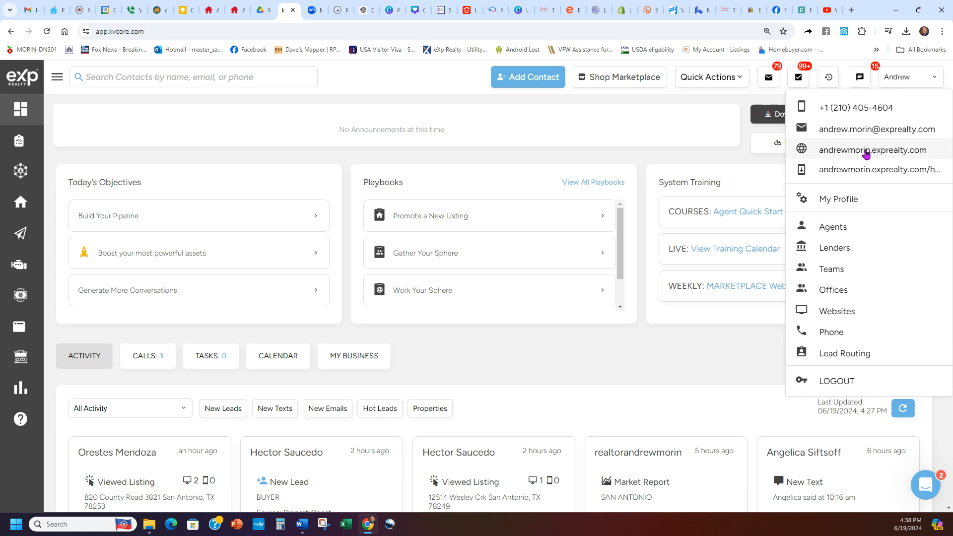
Step: Open the agent's own eXp Realty website and reload its homepage repeatedly to view the rotating background images
{"action": "left_click", "coordinate": [867, 152]}
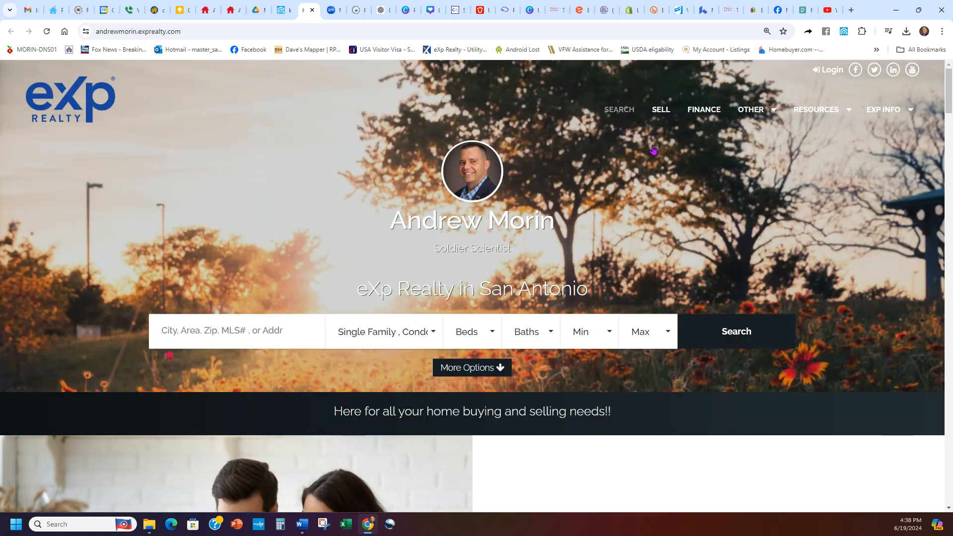
{"action": "left_click", "coordinate": [47, 32]}
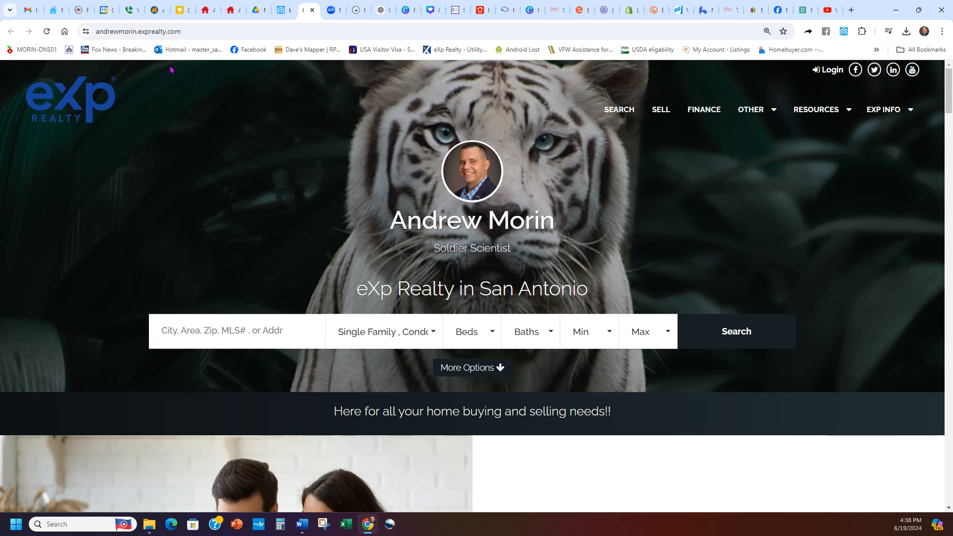
{"action": "left_click", "coordinate": [46, 31]}
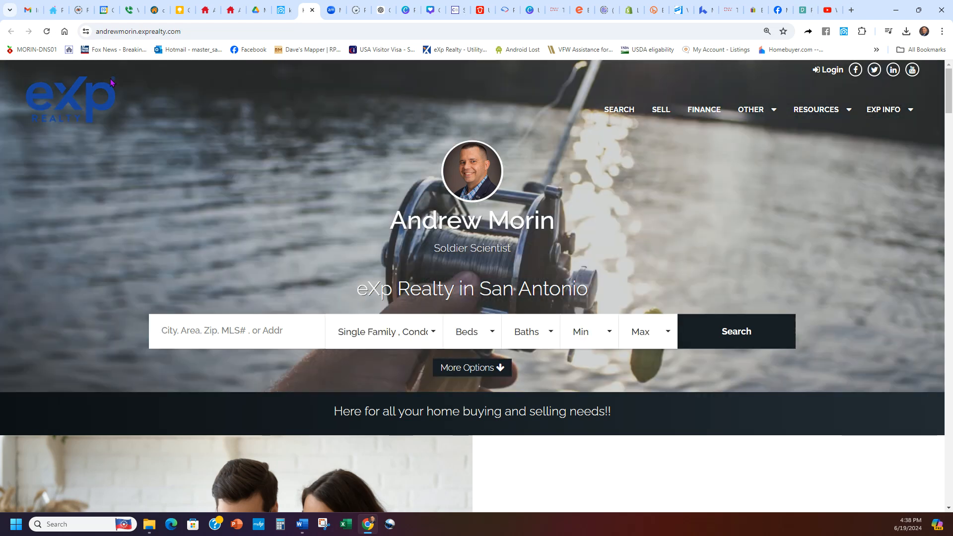
{"action": "left_click", "coordinate": [48, 31]}
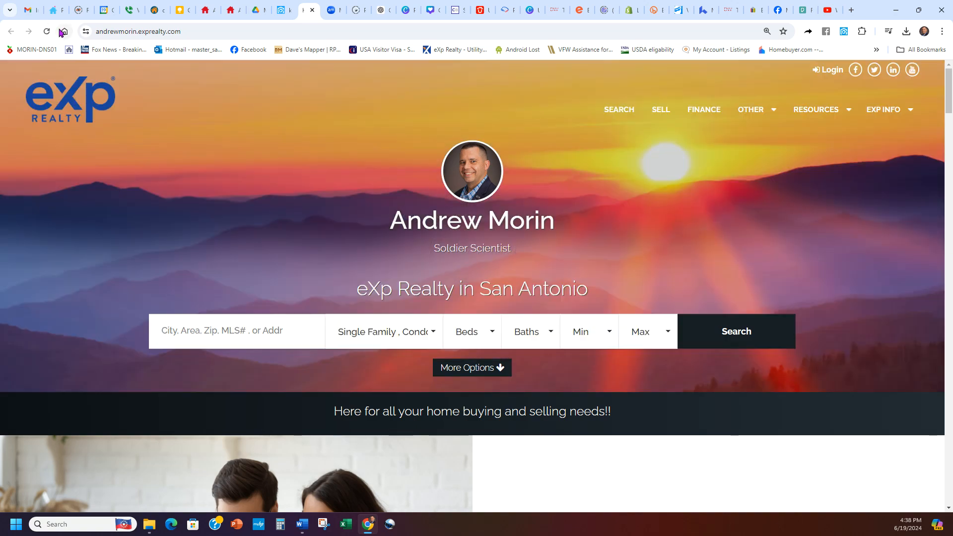
{"action": "left_click", "coordinate": [51, 31]}
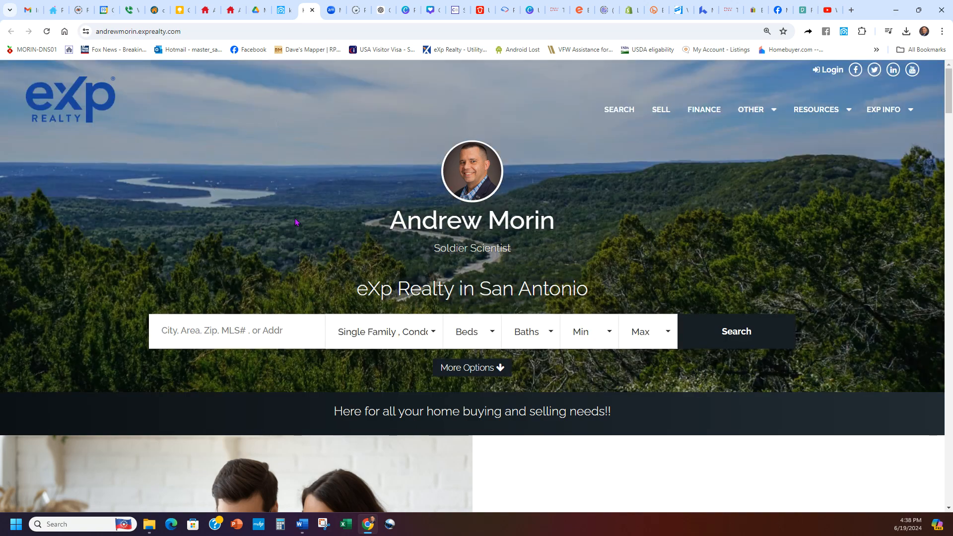
{"action": "left_click", "coordinate": [47, 32]}
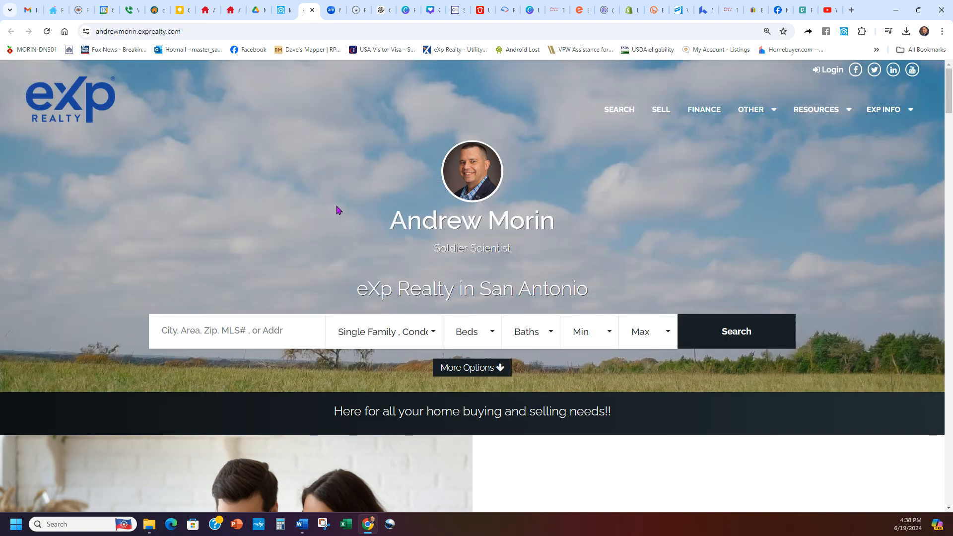
{"action": "left_click", "coordinate": [47, 31]}
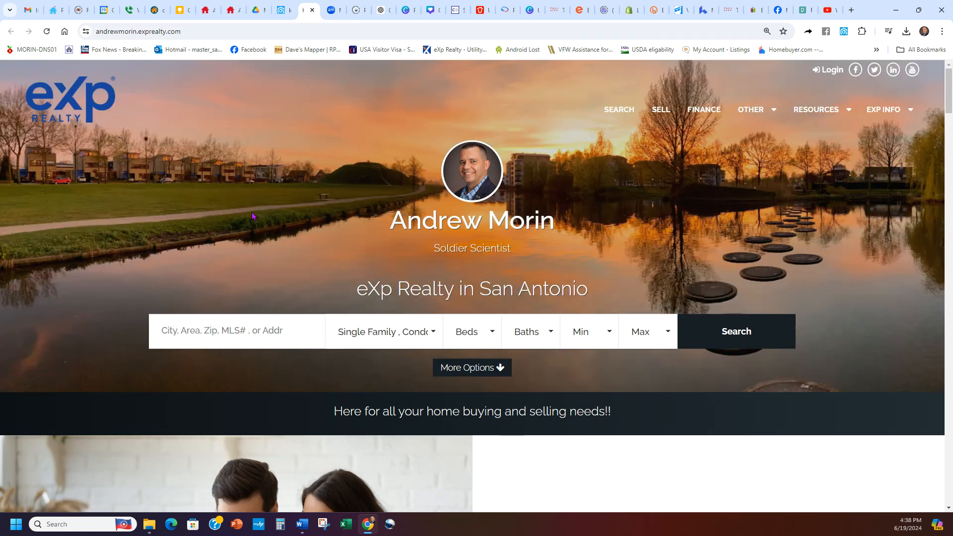
{"action": "left_click", "coordinate": [46, 31]}
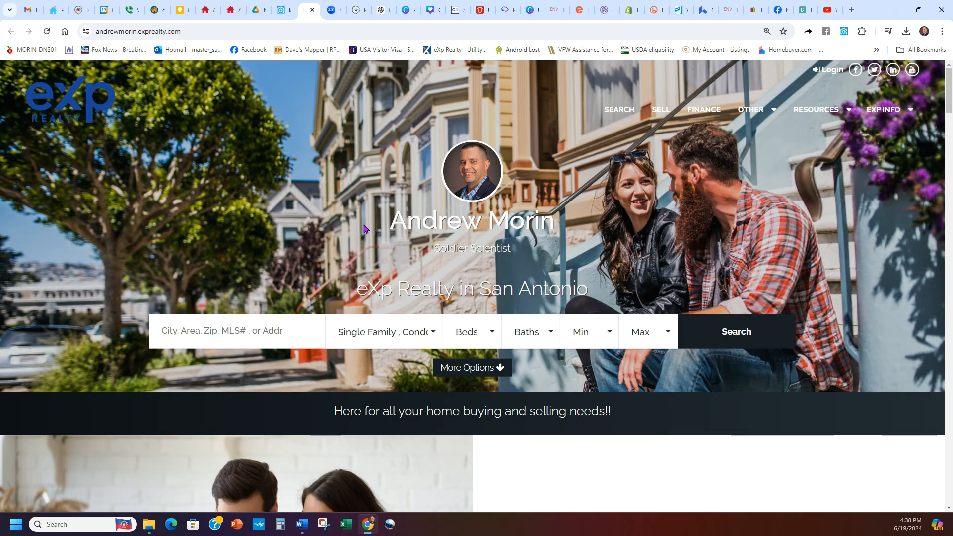
{"action": "left_click", "coordinate": [47, 31]}
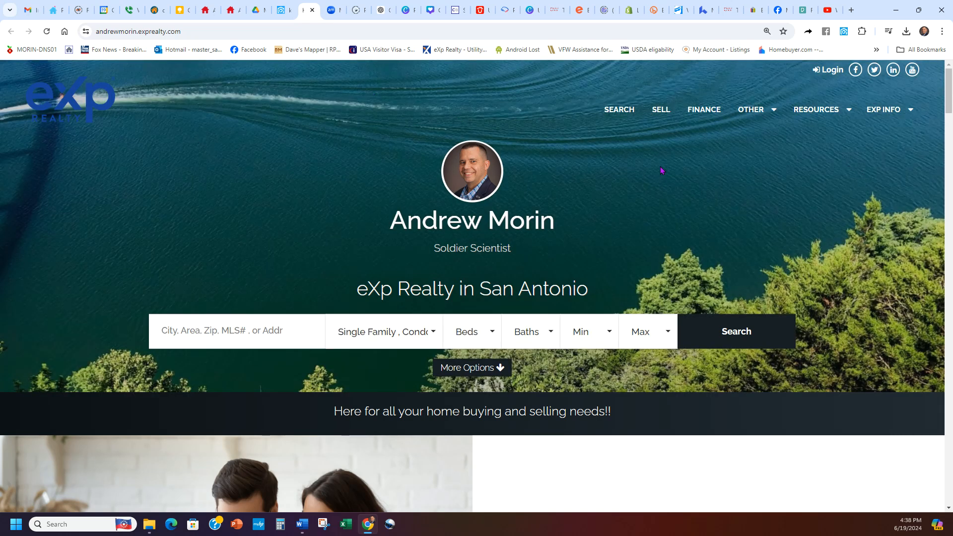
Step: Switch to the YouTube video of the Dominion estate, play it full screen, skip ahead about 20 seconds and mute it
{"action": "left_click", "coordinate": [828, 10]}
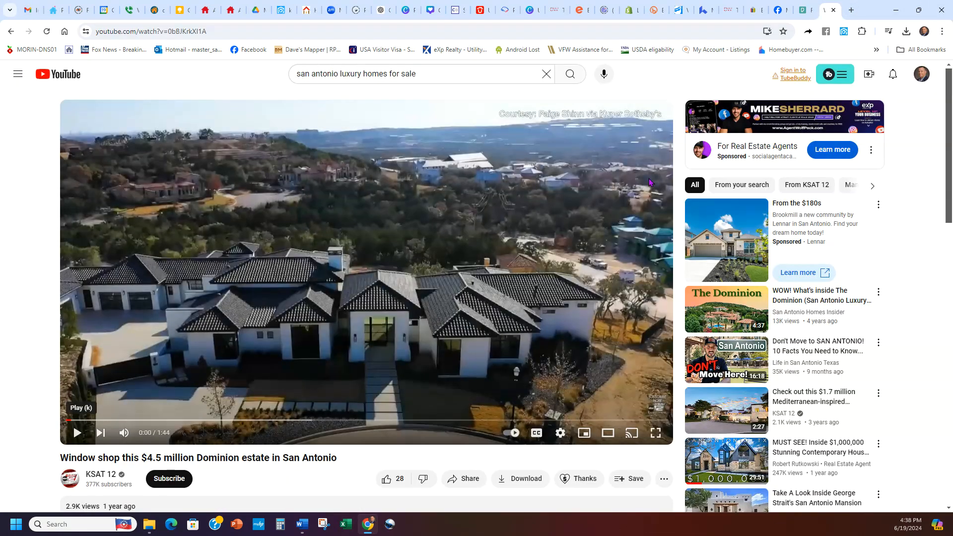
{"action": "left_click", "coordinate": [666, 434]}
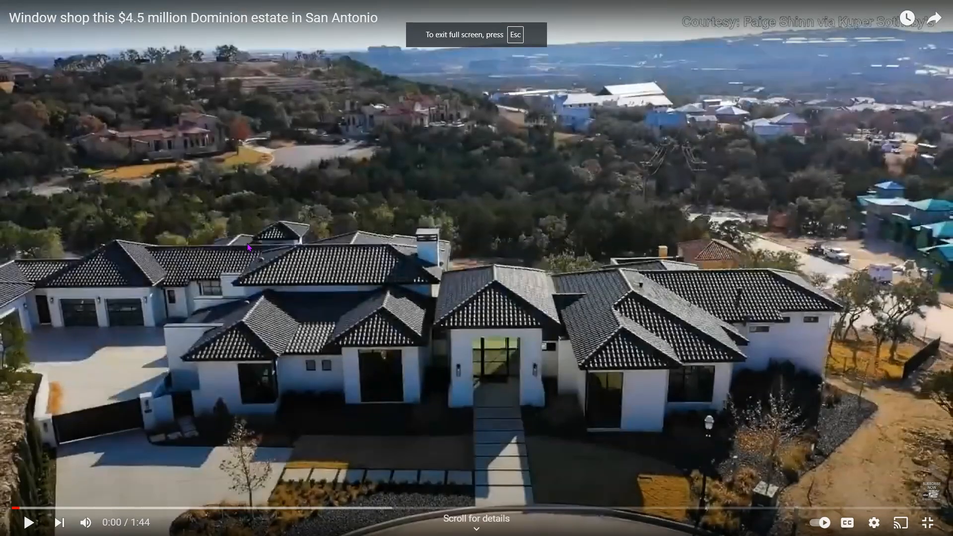
{"action": "left_click", "coordinate": [29, 522]}
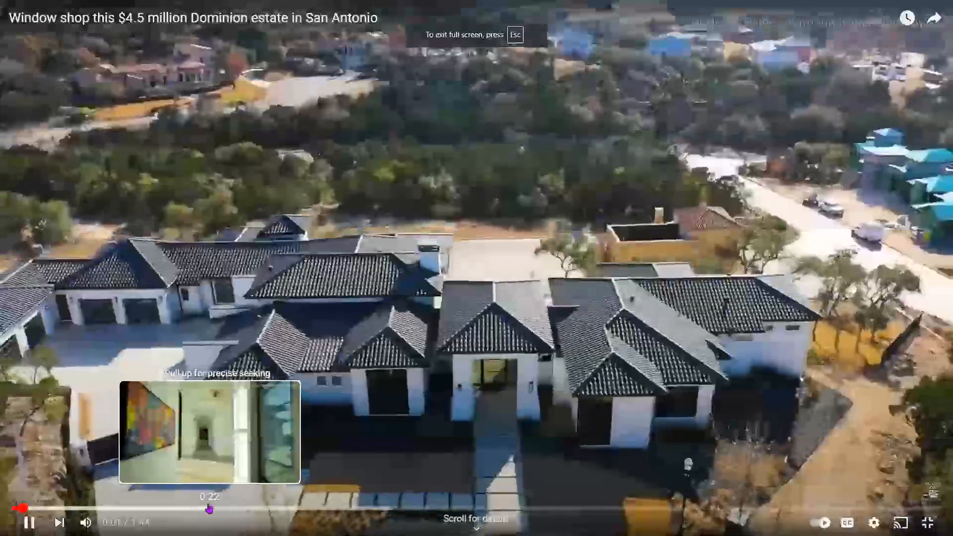
{"action": "left_click", "coordinate": [199, 508]}
{"action": "left_click", "coordinate": [85, 522]}
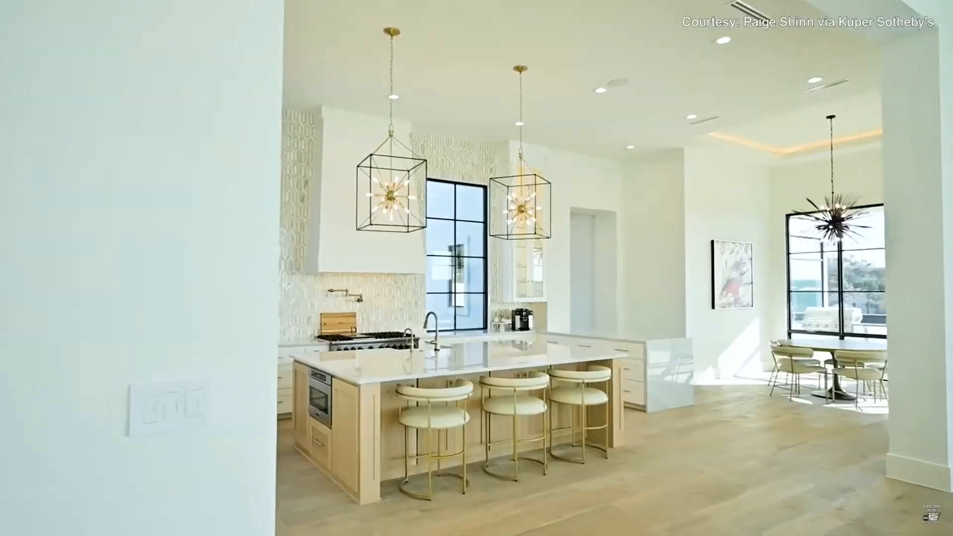
Step: Pause the estate video on the kitchen view at 0:37 and leave full screen
{"action": "mouse_move", "coordinate": [640, 210]}
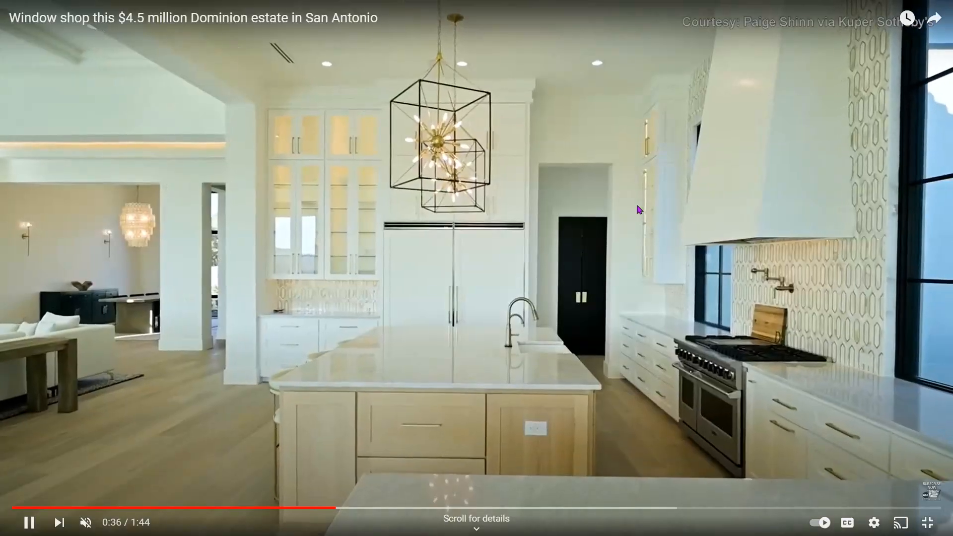
{"action": "left_click", "coordinate": [675, 369]}
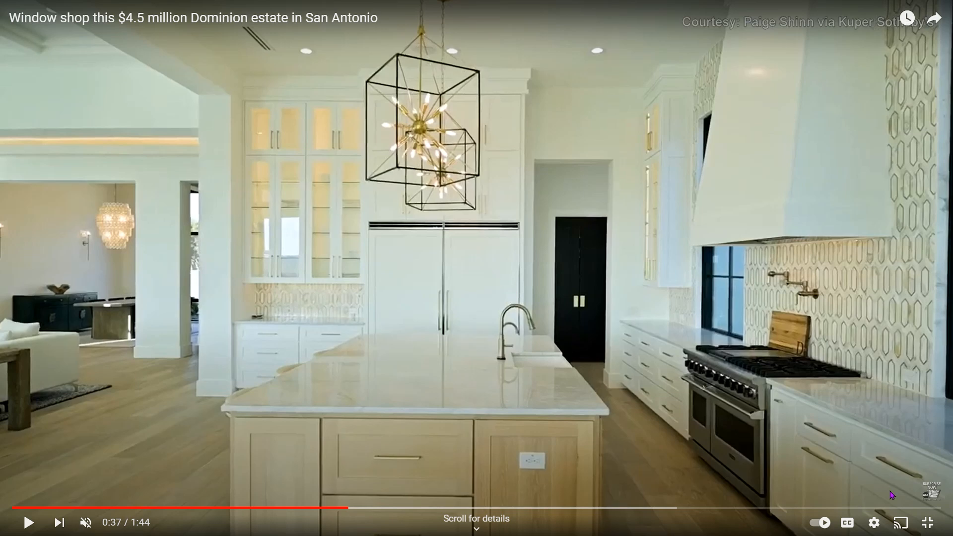
{"action": "mouse_move", "coordinate": [936, 493]}
{"action": "left_click", "coordinate": [928, 523]}
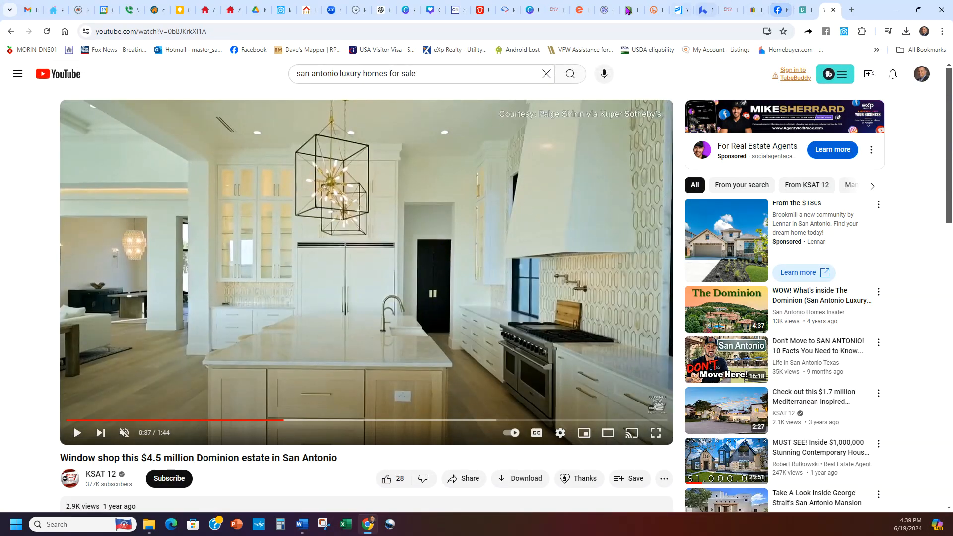
Step: Return to kvCORE and open the agent website's settings for editing through Web & IDX
{"action": "left_click", "coordinate": [287, 6]}
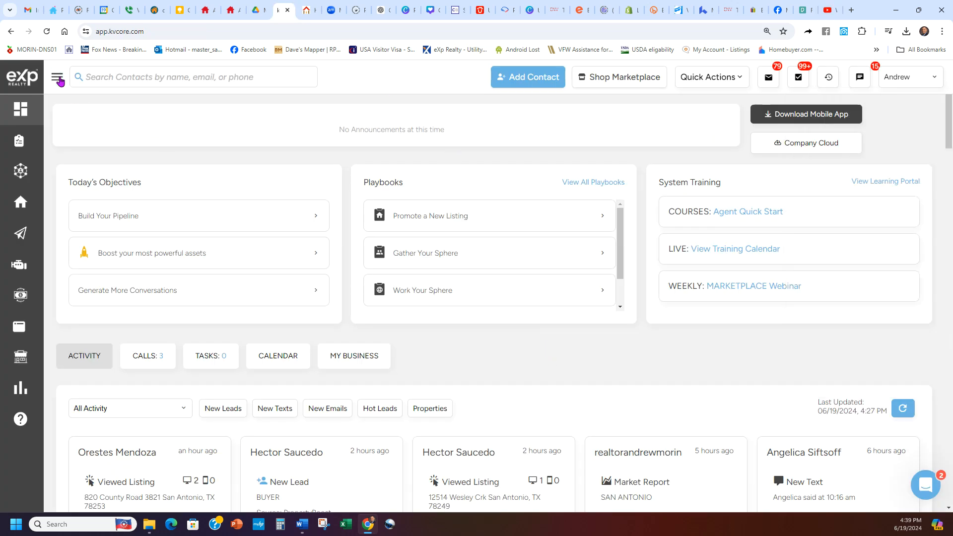
{"action": "left_click", "coordinate": [58, 78]}
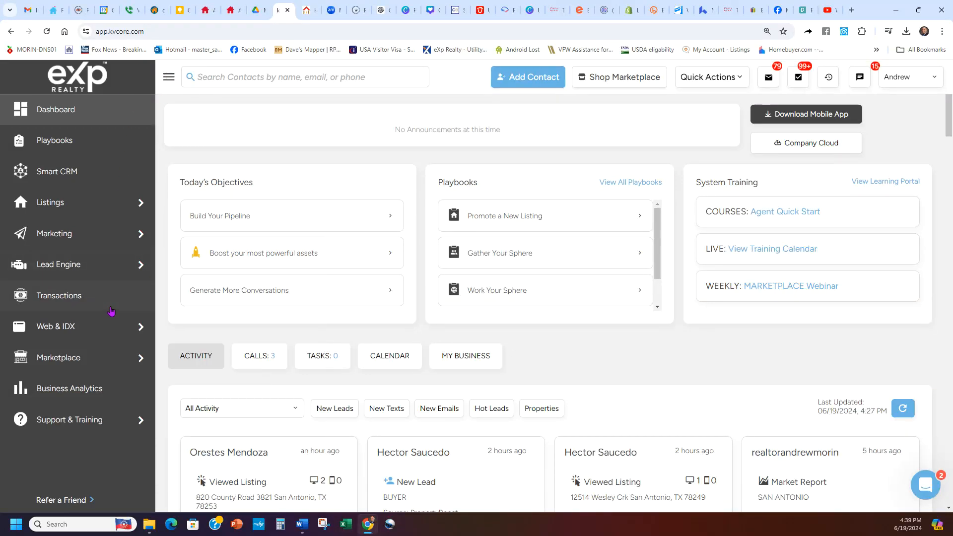
{"action": "mouse_move", "coordinate": [92, 327]}
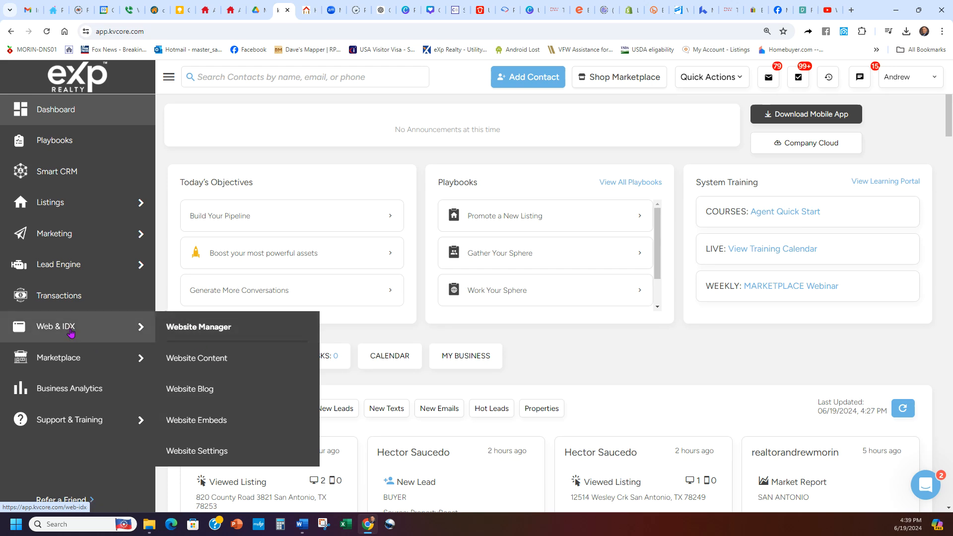
{"action": "left_click", "coordinate": [68, 329]}
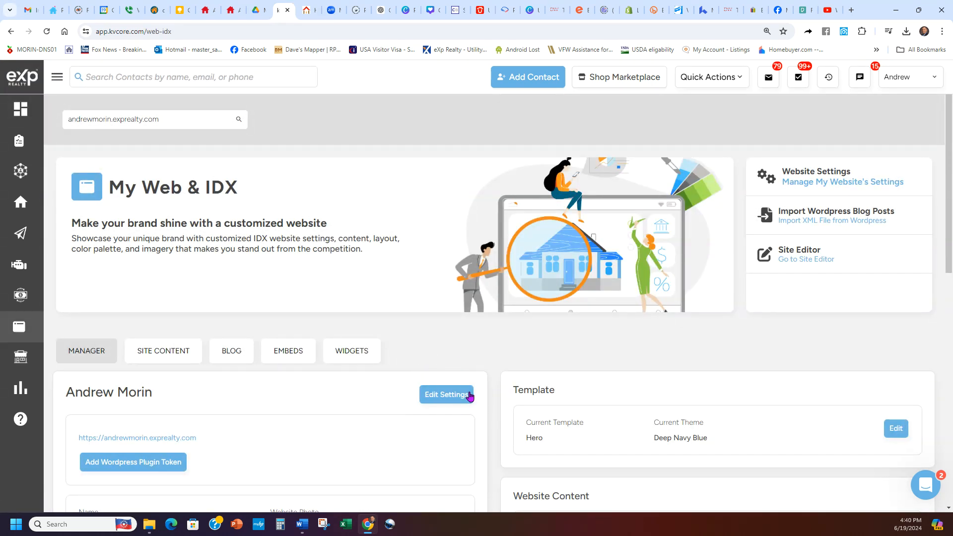
{"action": "left_click", "coordinate": [446, 396]}
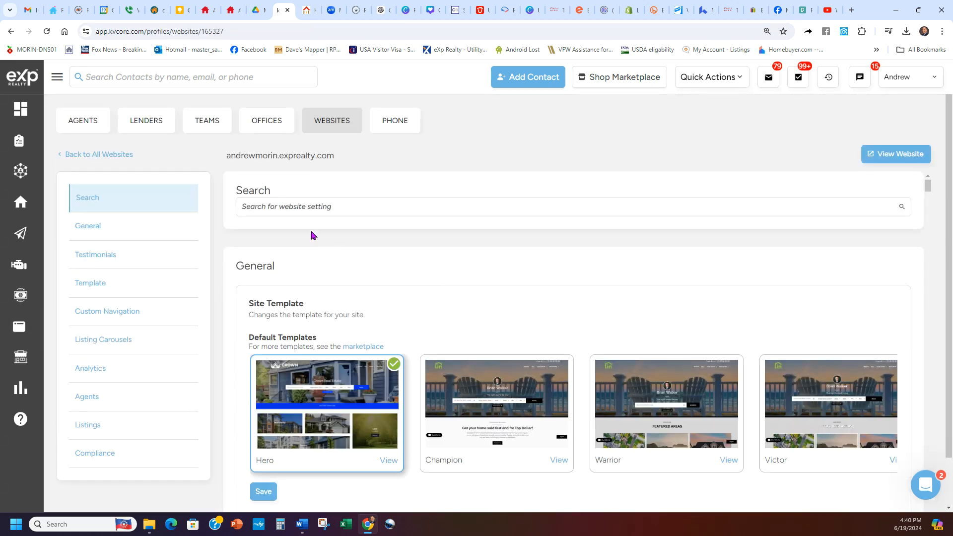
Step: Examine the selectable homepage background images and the guidelines for uploading your own background image
{"action": "scroll", "coordinate": [220, 240], "scroll_direction": "down", "scroll_amount": 8}
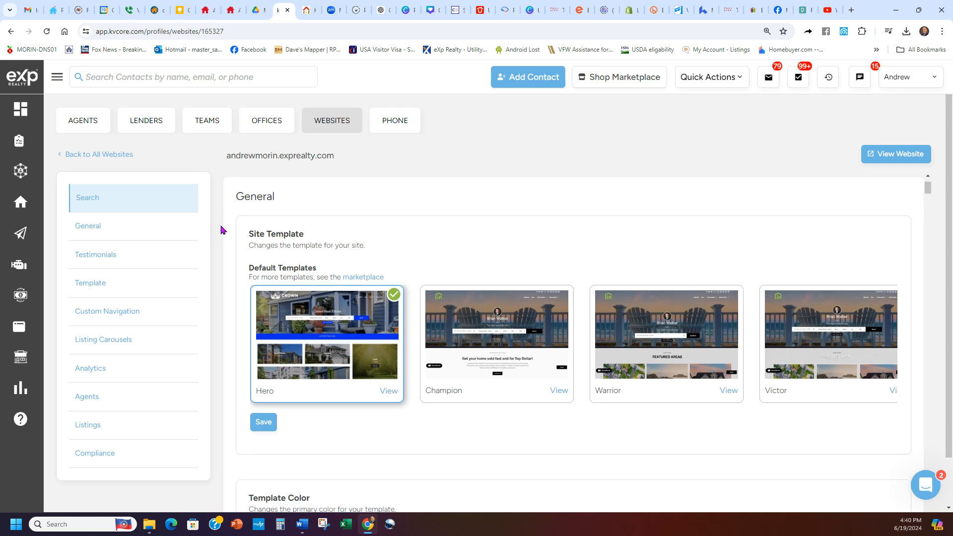
{"action": "scroll", "coordinate": [210, 262], "scroll_direction": "down", "scroll_amount": 3}
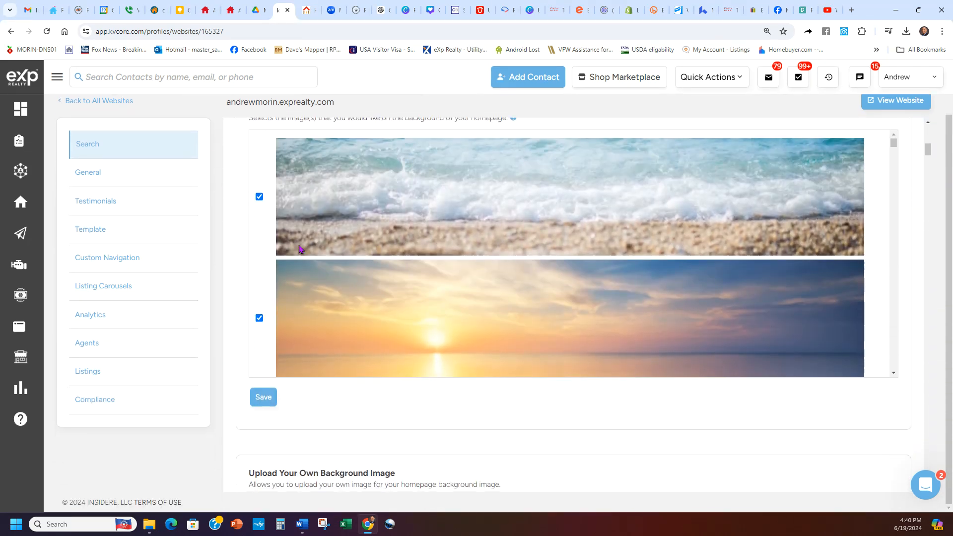
{"action": "scroll", "coordinate": [397, 222], "scroll_direction": "down", "scroll_amount": 12}
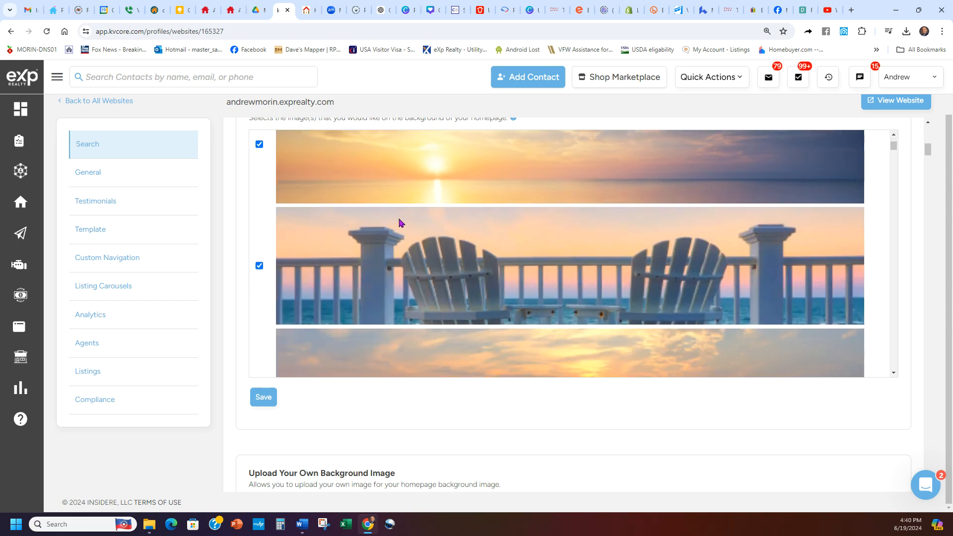
{"action": "scroll", "coordinate": [401, 236], "scroll_direction": "up", "scroll_amount": 12}
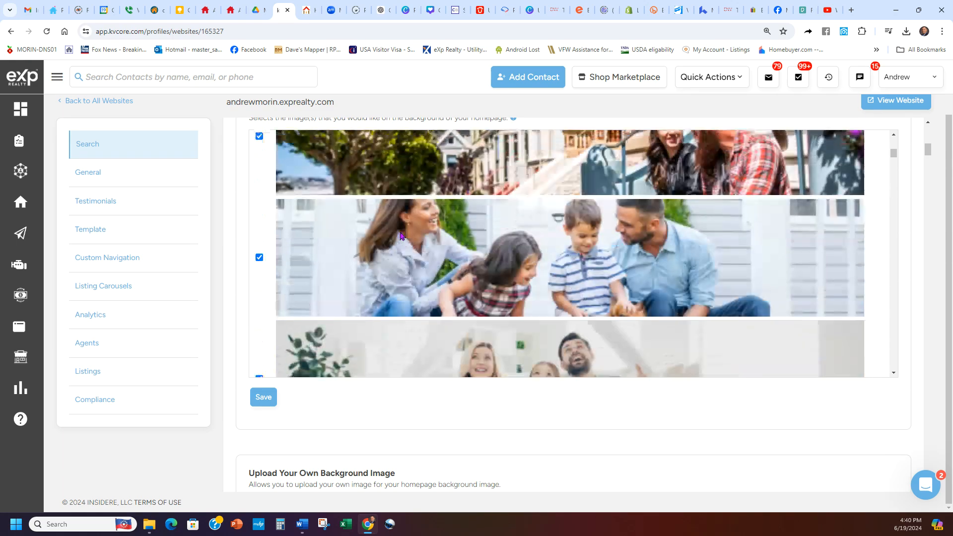
{"action": "scroll", "coordinate": [223, 229], "scroll_direction": "down", "scroll_amount": 2}
{"action": "scroll", "coordinate": [223, 230], "scroll_direction": "down", "scroll_amount": 5}
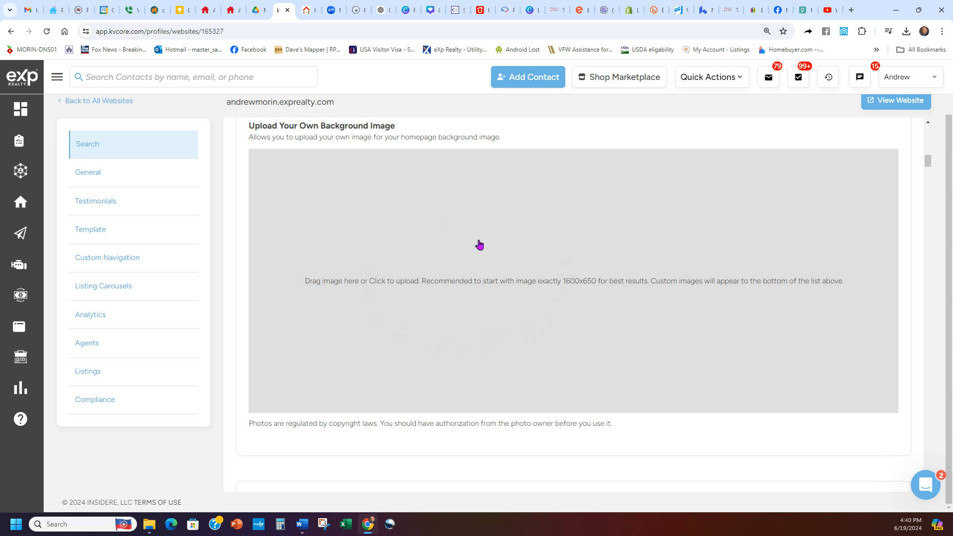
{"action": "scroll", "coordinate": [439, 132], "scroll_direction": "up", "scroll_amount": 3}
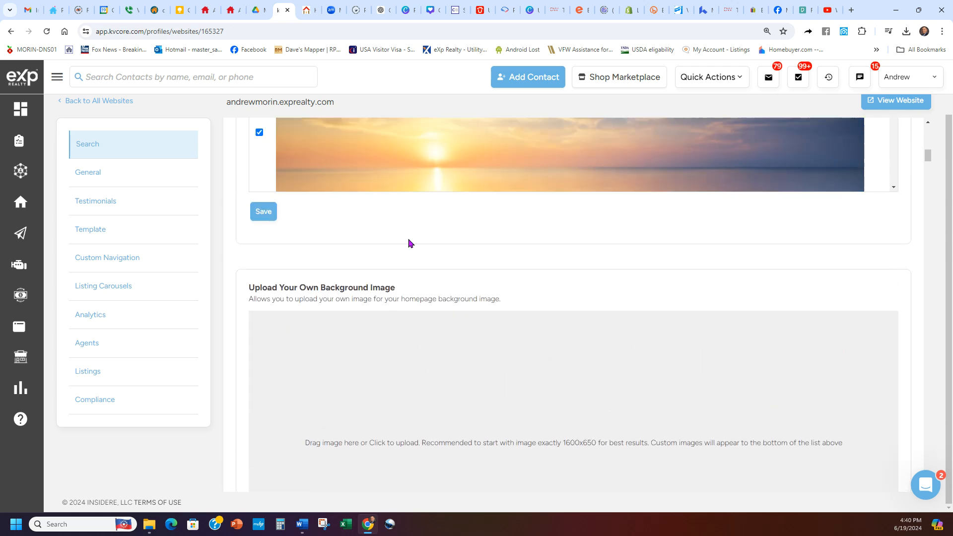
{"action": "triple_click", "coordinate": [417, 289]}
{"action": "left_click", "coordinate": [416, 291]}
{"action": "scroll", "coordinate": [416, 292], "scroll_direction": "down", "scroll_amount": 4}
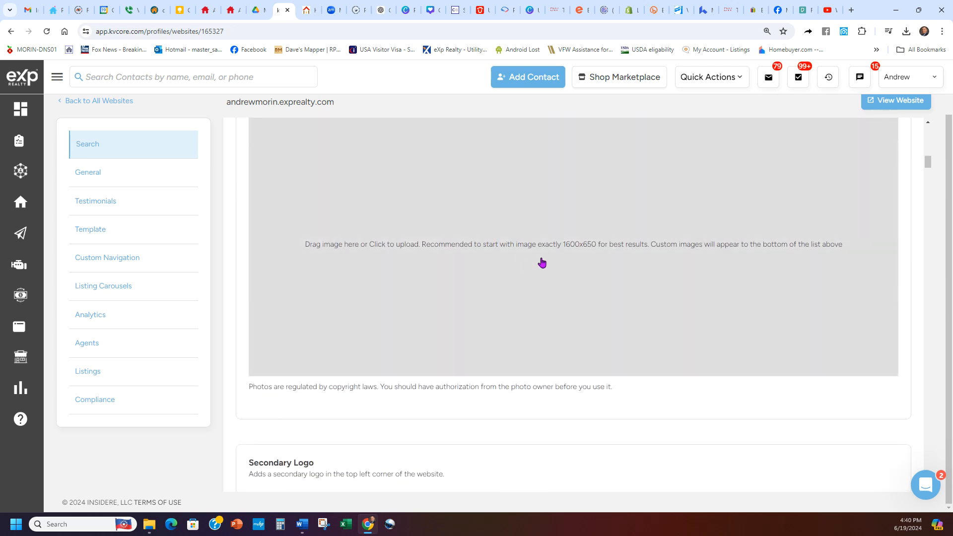
{"action": "scroll", "coordinate": [556, 249], "scroll_direction": "up", "scroll_amount": 1}
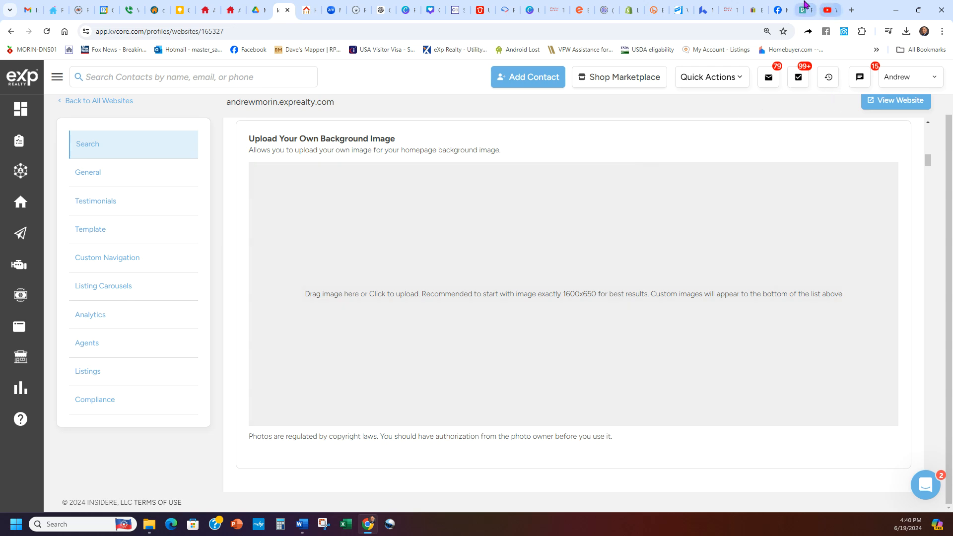
Step: Switch to Pexels, search for San Antonio photos instead of videos, and browse the results for background candidates
{"action": "left_click", "coordinate": [803, 10]}
{"action": "left_click", "coordinate": [211, 81]}
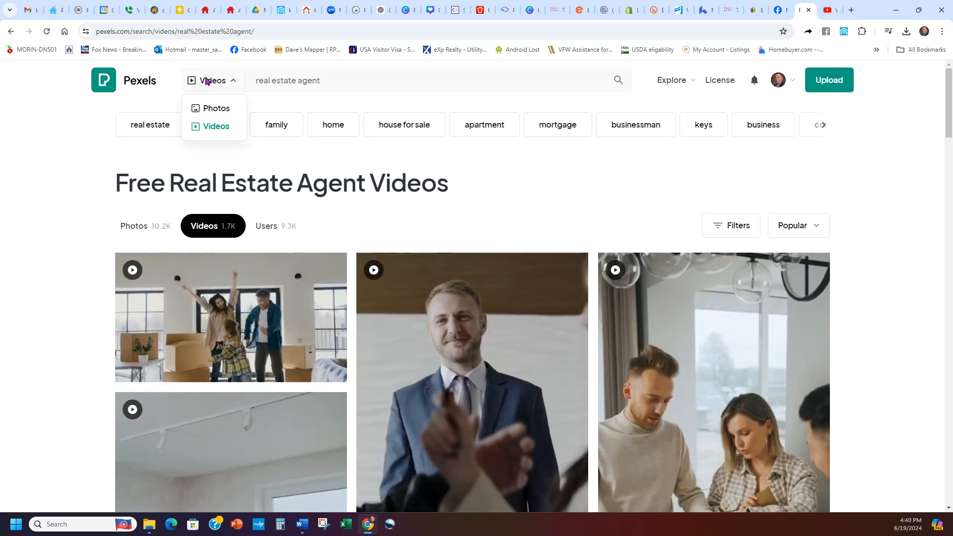
{"action": "left_click", "coordinate": [208, 108]}
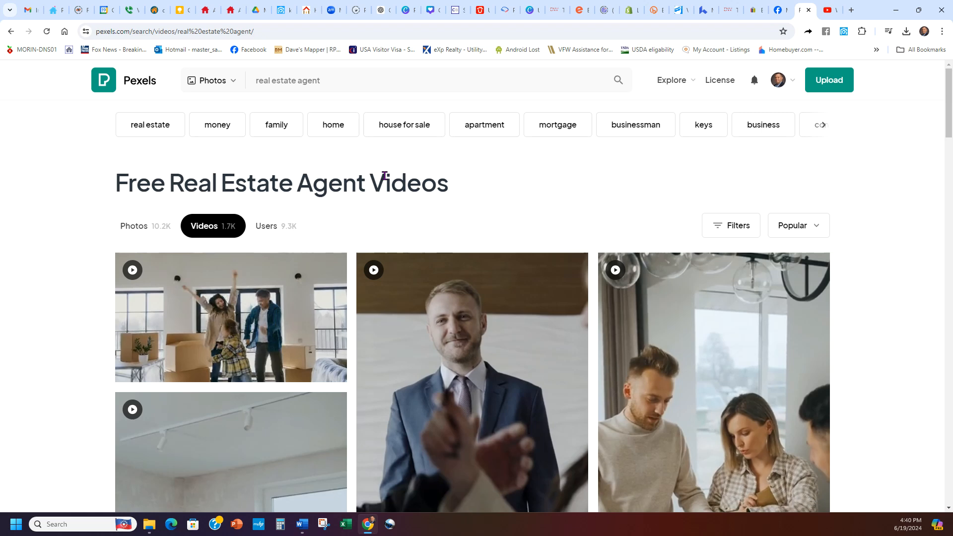
{"action": "triple_click", "coordinate": [337, 73]}
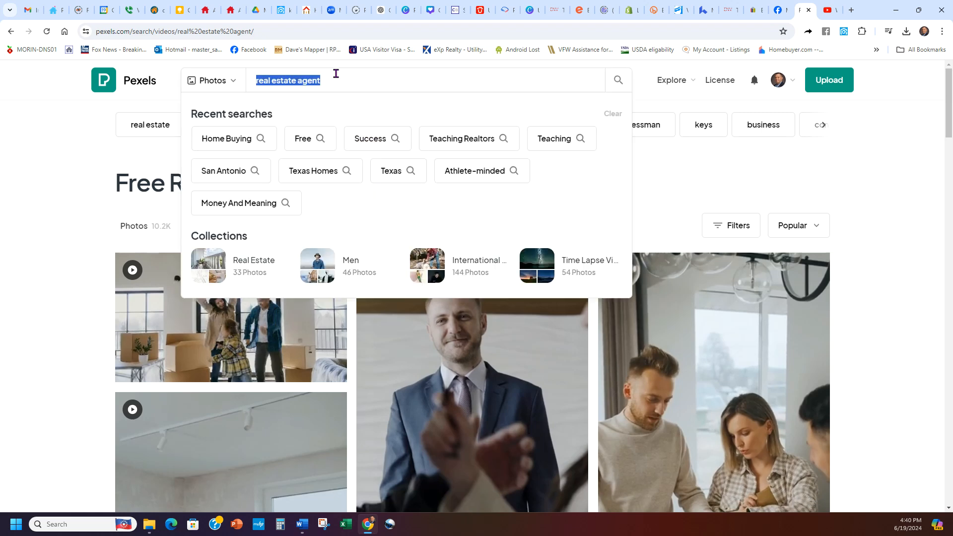
{"action": "left_click", "coordinate": [223, 170]}
{"action": "left_click", "coordinate": [215, 82]}
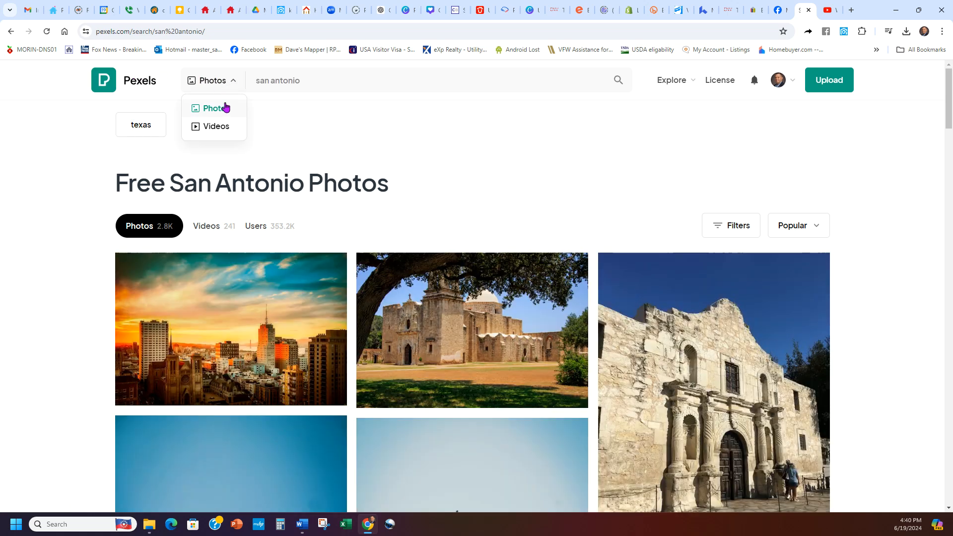
{"action": "scroll", "coordinate": [457, 213], "scroll_direction": "down", "scroll_amount": 2}
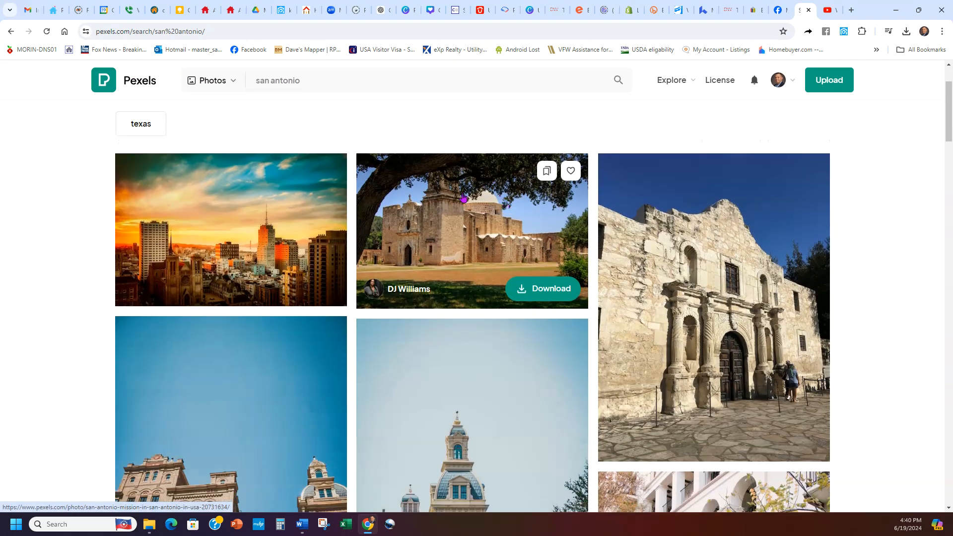
{"action": "scroll", "coordinate": [665, 228], "scroll_direction": "down", "scroll_amount": 3}
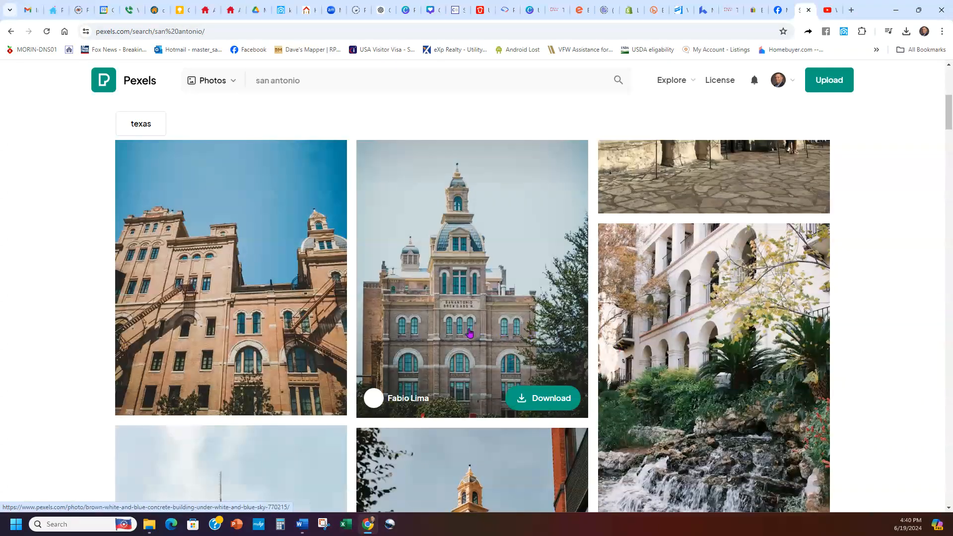
Step: Download the sunset city skyline photo to the Downloads folder as pexels-pixabay-462331.jpg, replacing the existing file, and dismiss the thank-you popup
{"action": "scroll", "coordinate": [753, 303], "scroll_direction": "down", "scroll_amount": 4}
{"action": "scroll", "coordinate": [311, 379], "scroll_direction": "down", "scroll_amount": 2}
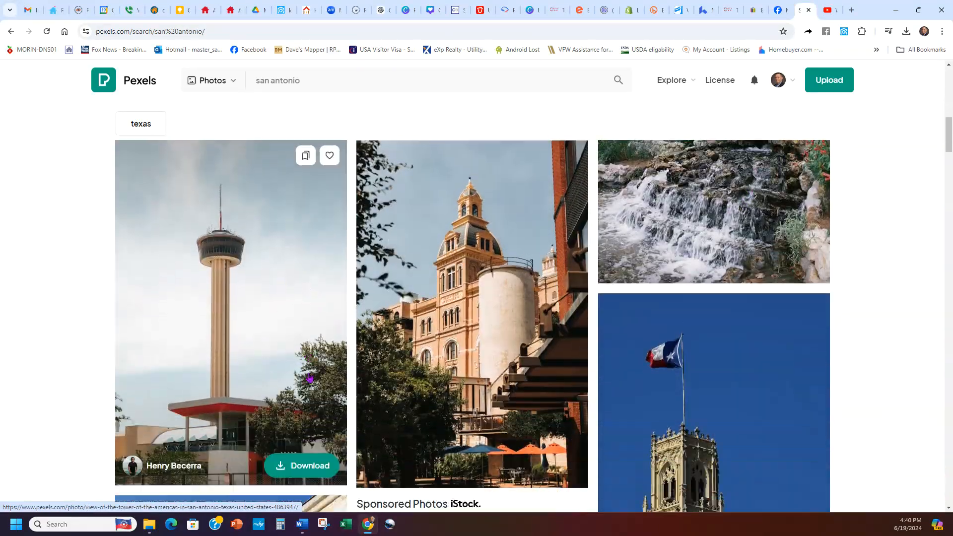
{"action": "scroll", "coordinate": [491, 346], "scroll_direction": "up", "scroll_amount": 8}
{"action": "scroll", "coordinate": [491, 346], "scroll_direction": "up", "scroll_amount": 5}
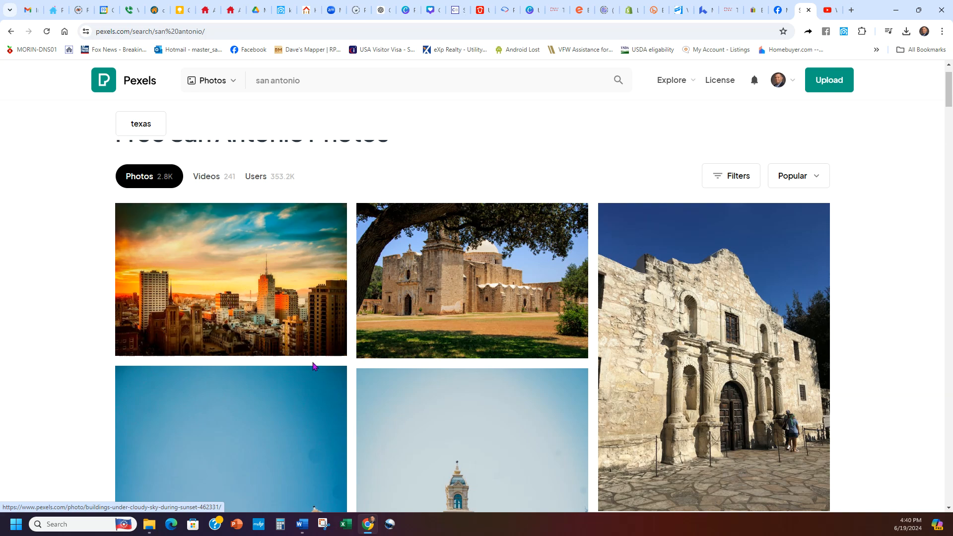
{"action": "left_click", "coordinate": [305, 339]}
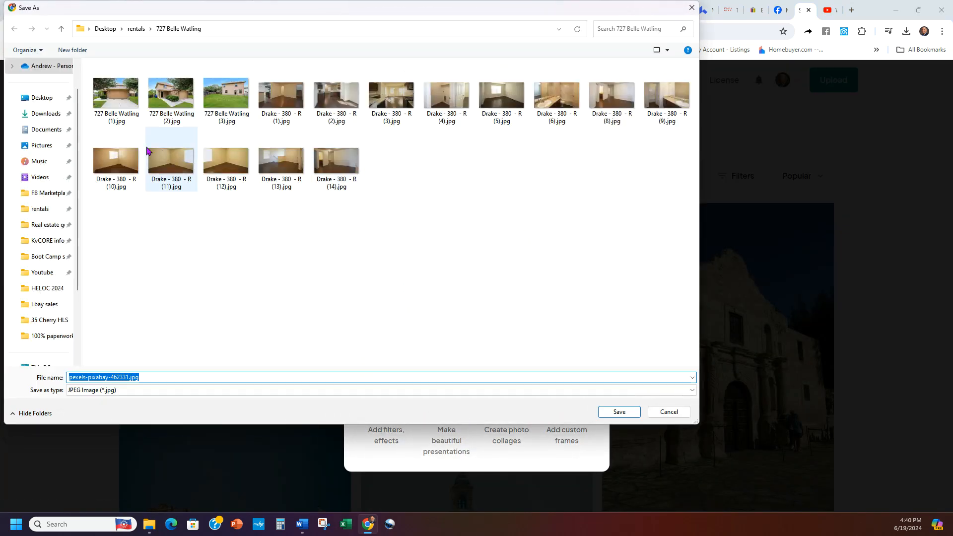
{"action": "left_click", "coordinate": [45, 114]}
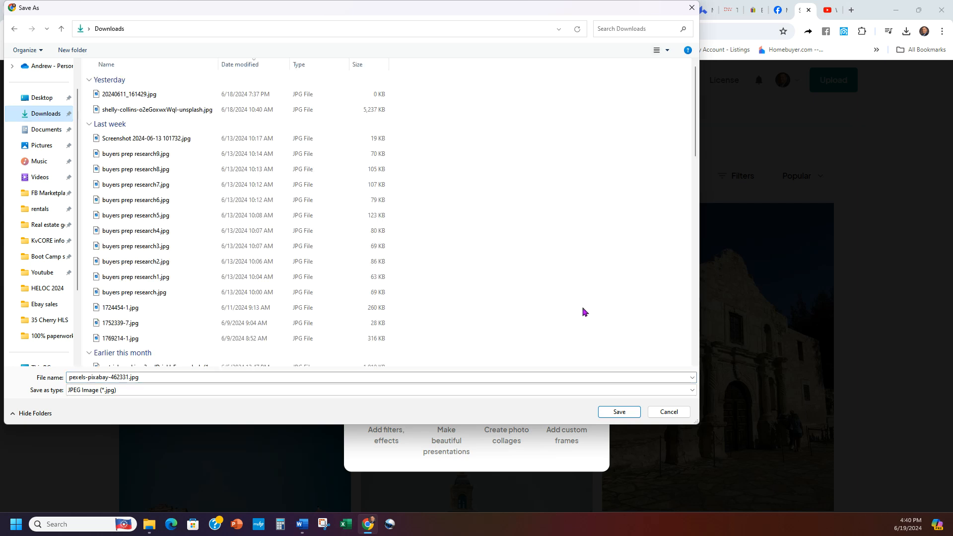
{"action": "left_click", "coordinate": [603, 413]}
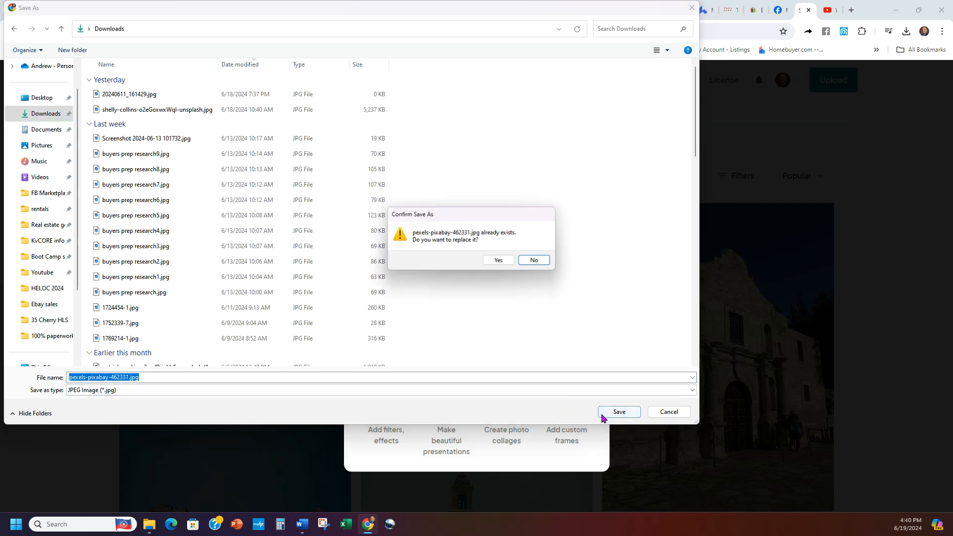
{"action": "left_click", "coordinate": [499, 264]}
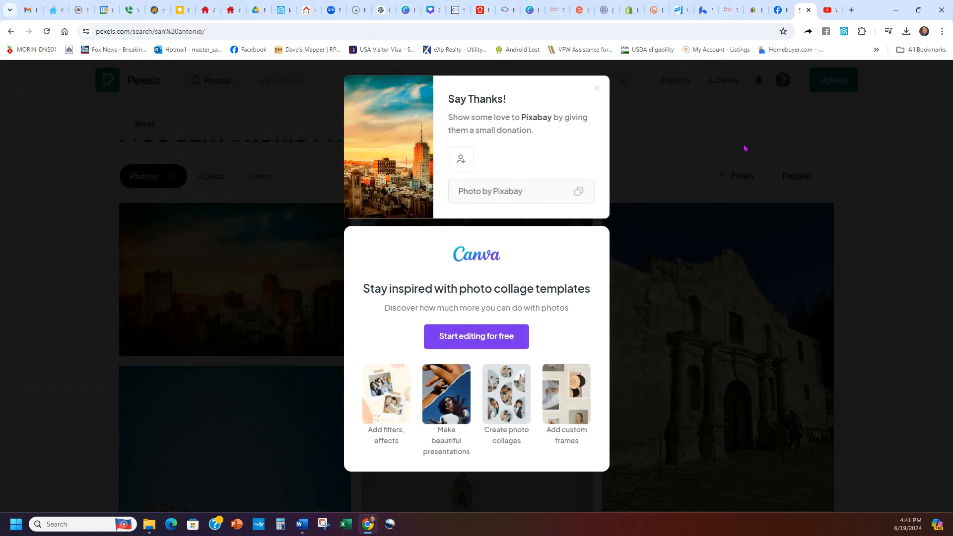
{"action": "left_click", "coordinate": [598, 90]}
Step: Download the photo of the stone mission framed by a tree to the Downloads folder and dismiss the thank-you popup
{"action": "scroll", "coordinate": [894, 276], "scroll_direction": "down", "scroll_amount": 1}
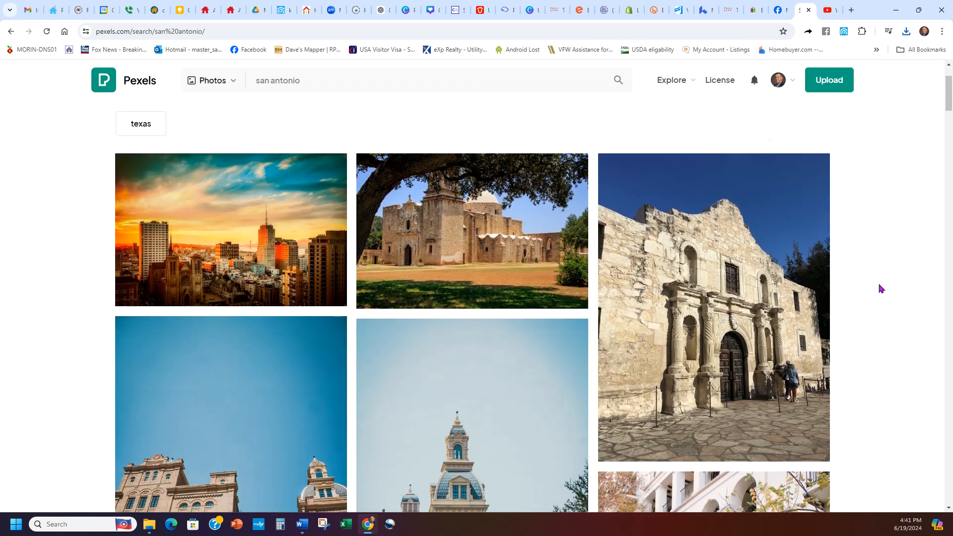
{"action": "mouse_move", "coordinate": [467, 207]}
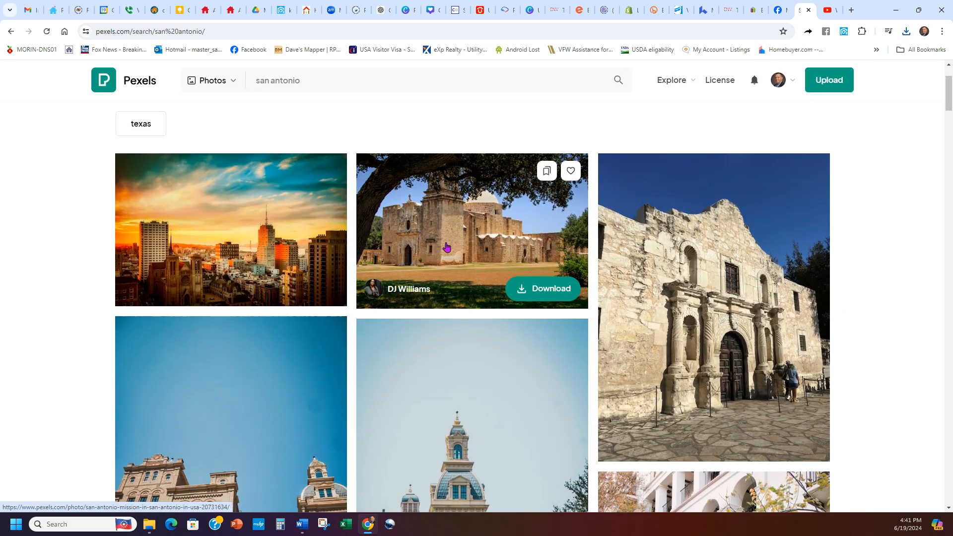
{"action": "left_click", "coordinate": [556, 286]}
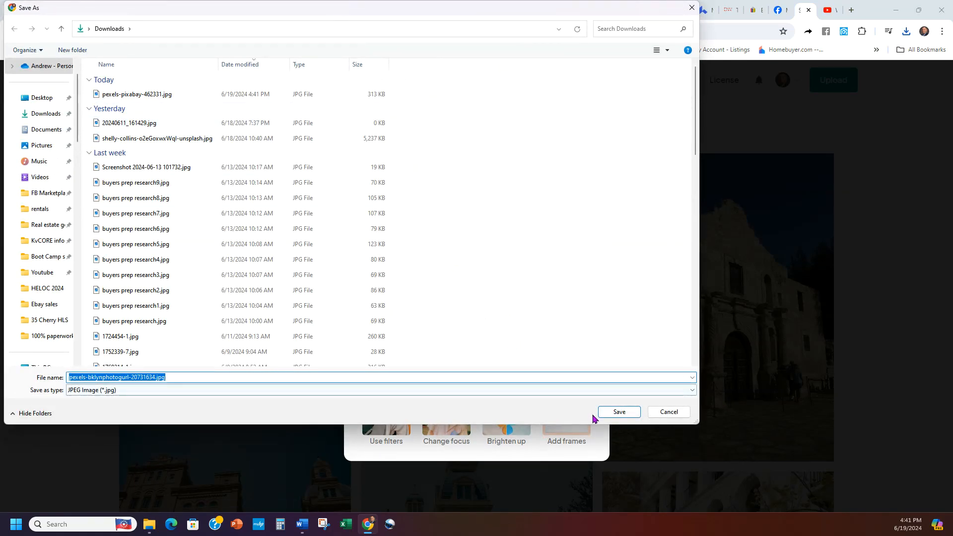
{"action": "left_click", "coordinate": [611, 410]}
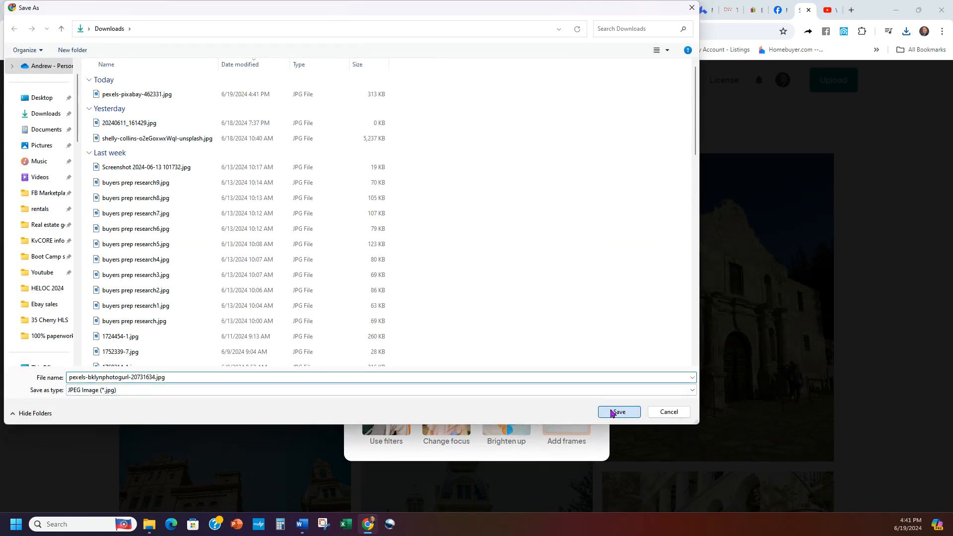
{"action": "left_click", "coordinate": [598, 102]}
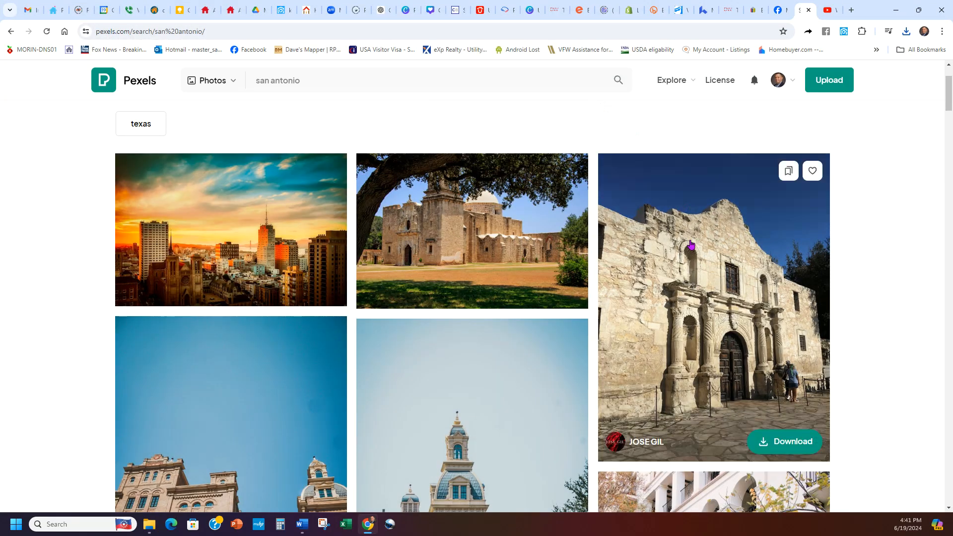
Step: Examine the further San Antonio photo results for more background candidates
{"action": "scroll", "coordinate": [446, 223], "scroll_direction": "down", "scroll_amount": 20}
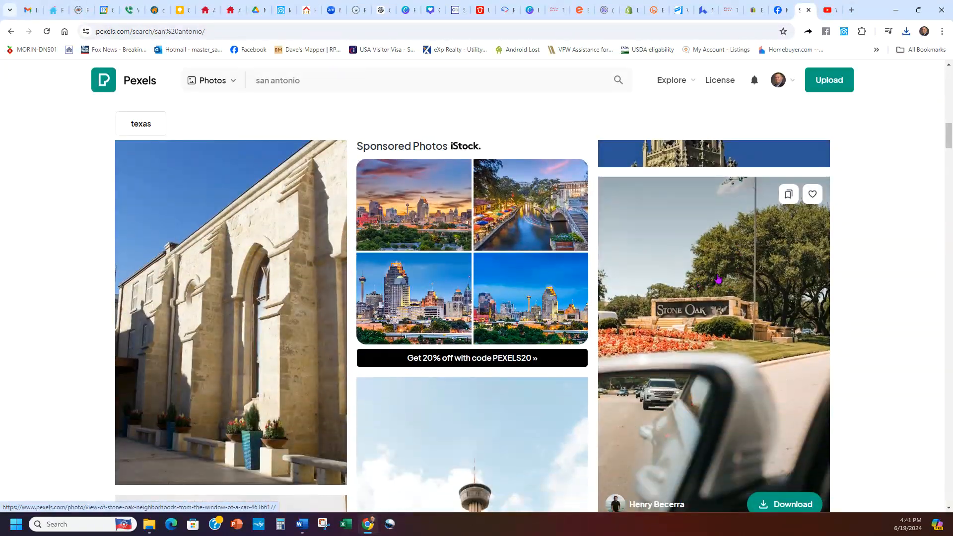
{"action": "scroll", "coordinate": [715, 280], "scroll_direction": "down", "scroll_amount": 9}
{"action": "scroll", "coordinate": [713, 278], "scroll_direction": "down", "scroll_amount": 12}
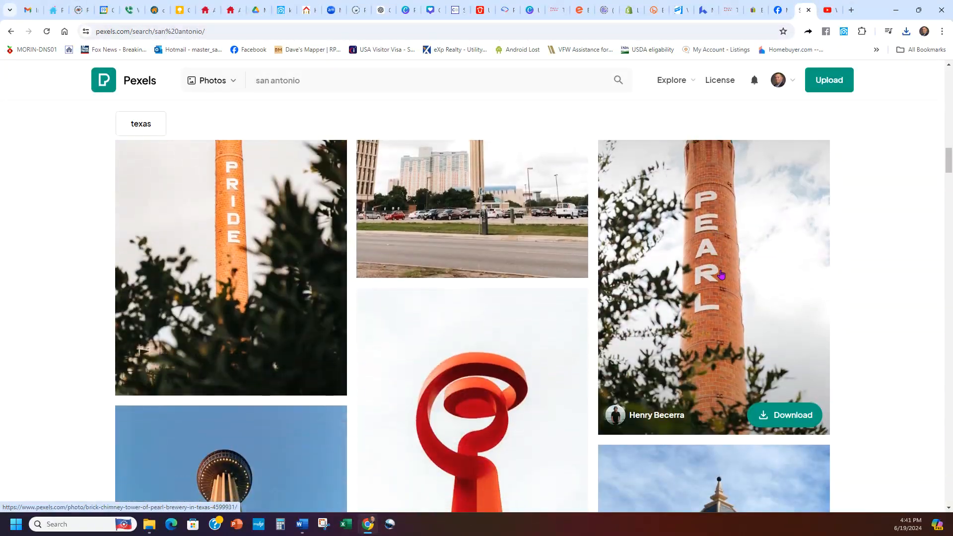
{"action": "scroll", "coordinate": [713, 277], "scroll_direction": "down", "scroll_amount": 3}
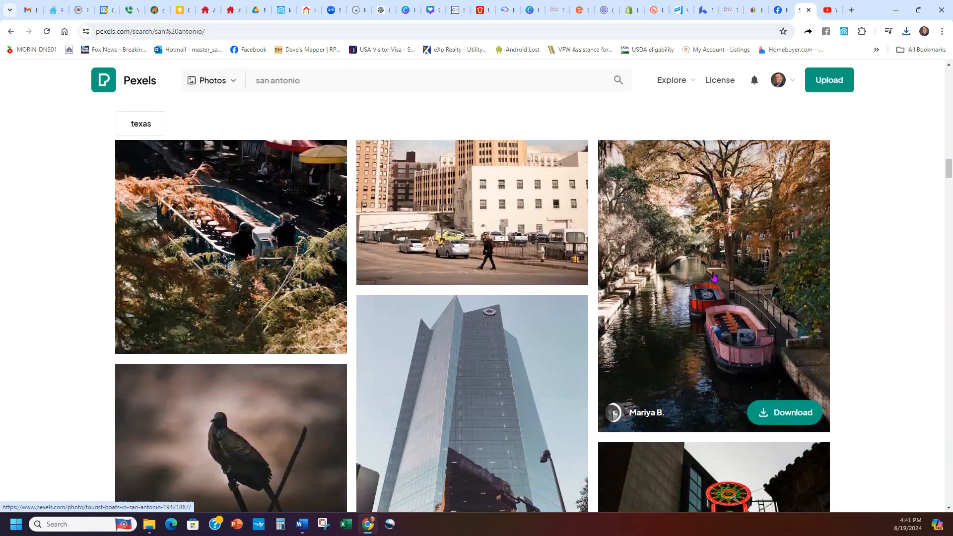
{"action": "scroll", "coordinate": [605, 267], "scroll_direction": "down", "scroll_amount": 5}
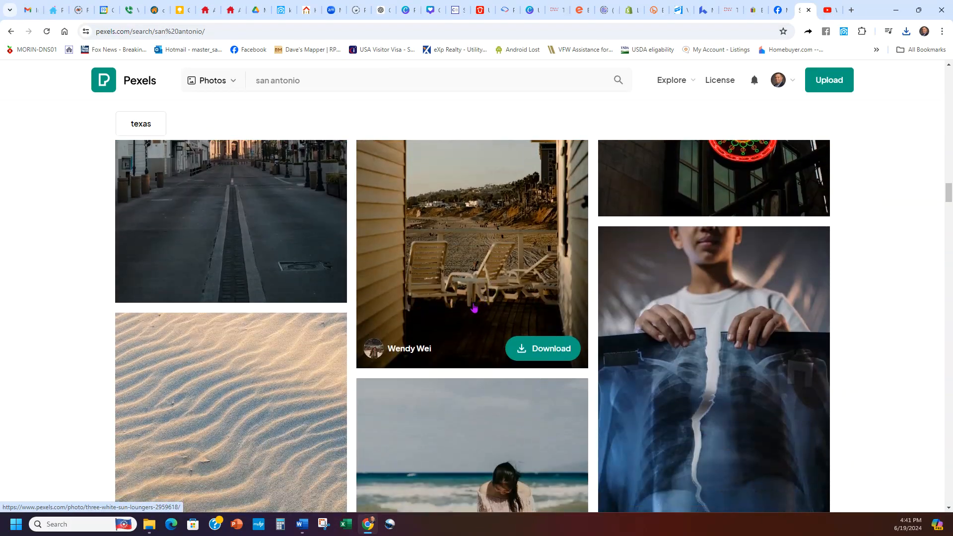
{"action": "scroll", "coordinate": [442, 304], "scroll_direction": "down", "scroll_amount": 5}
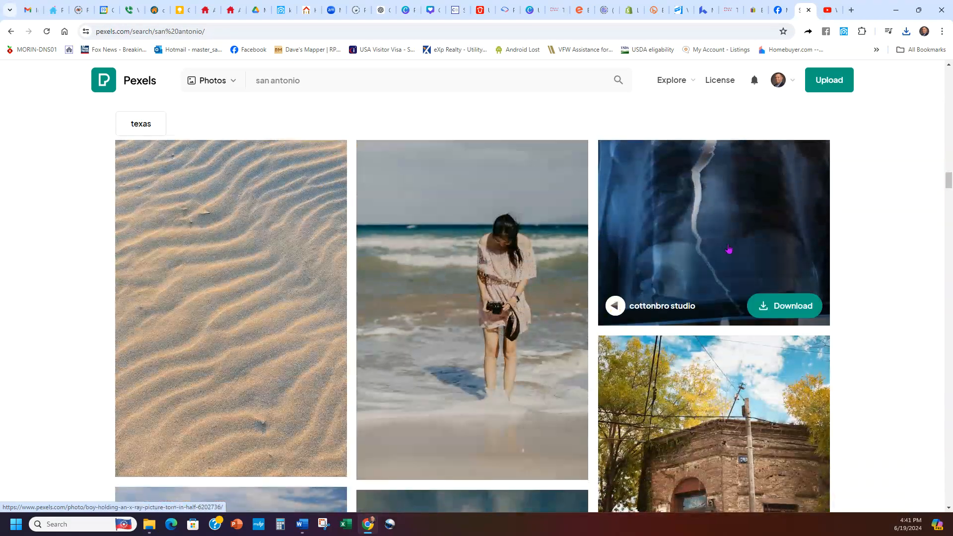
{"action": "scroll", "coordinate": [614, 248], "scroll_direction": "up", "scroll_amount": 3}
{"action": "scroll", "coordinate": [423, 313], "scroll_direction": "down", "scroll_amount": 7}
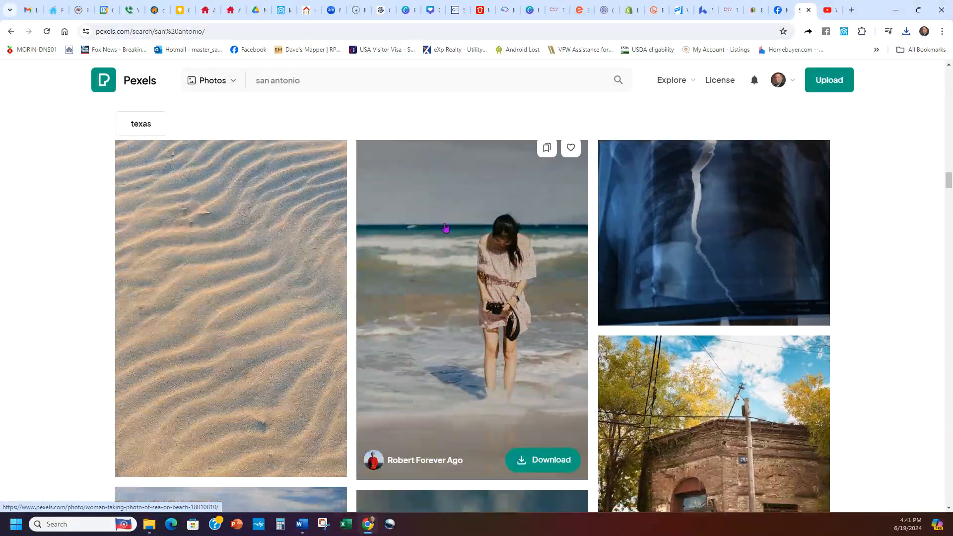
{"action": "scroll", "coordinate": [481, 324], "scroll_direction": "down", "scroll_amount": 15}
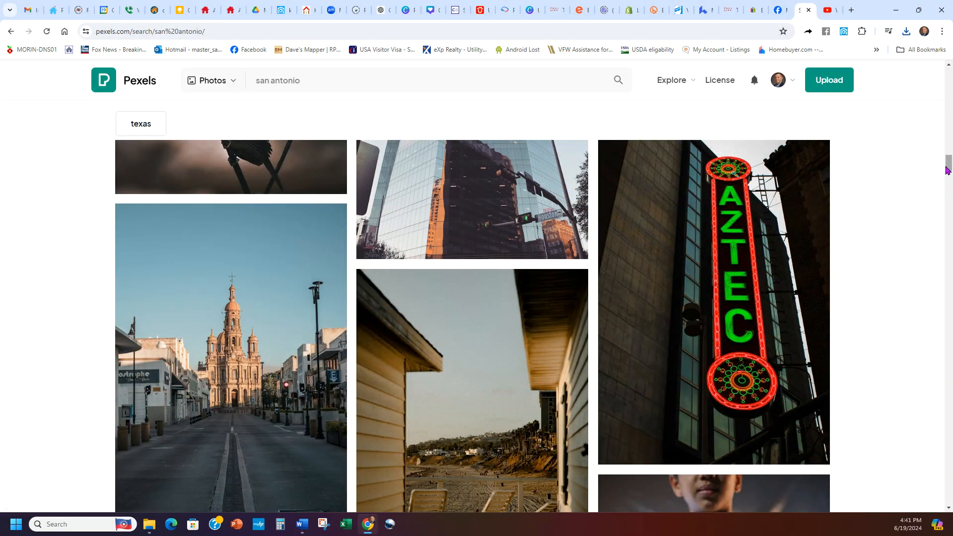
Step: Search the Pexels photos for "military" instead of San Antonio
{"action": "left_click_drag", "start_coordinate": [949, 163], "coordinate": [943, 74]}
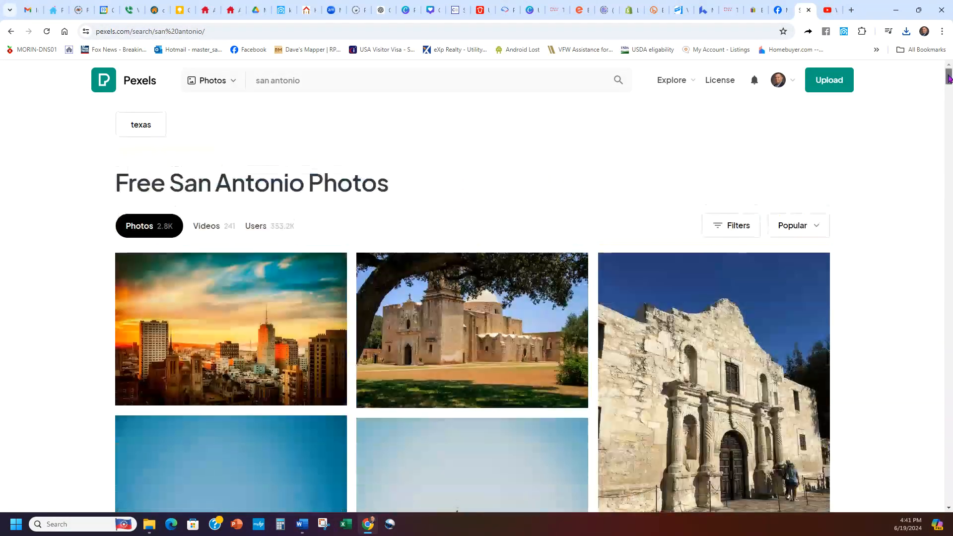
{"action": "triple_click", "coordinate": [384, 89]}
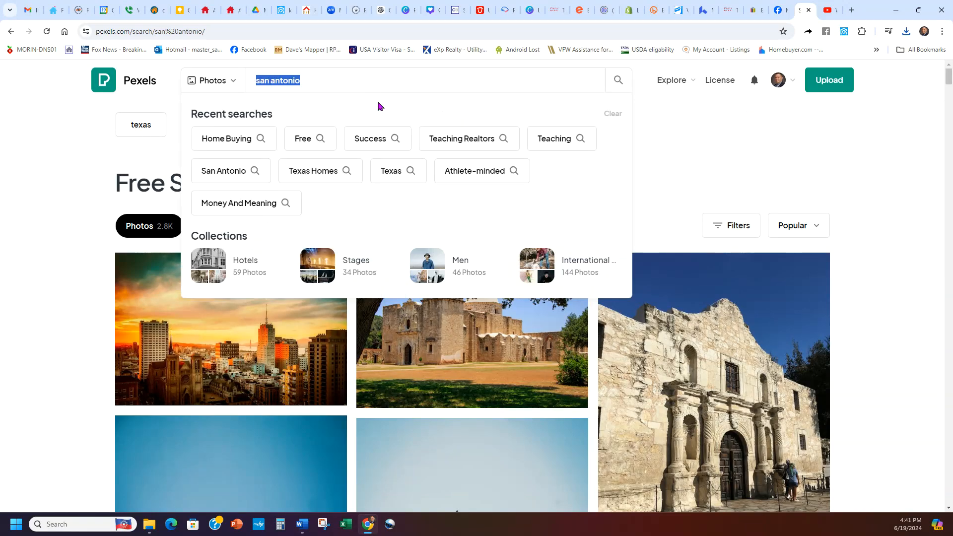
{"action": "type", "text": "military"}
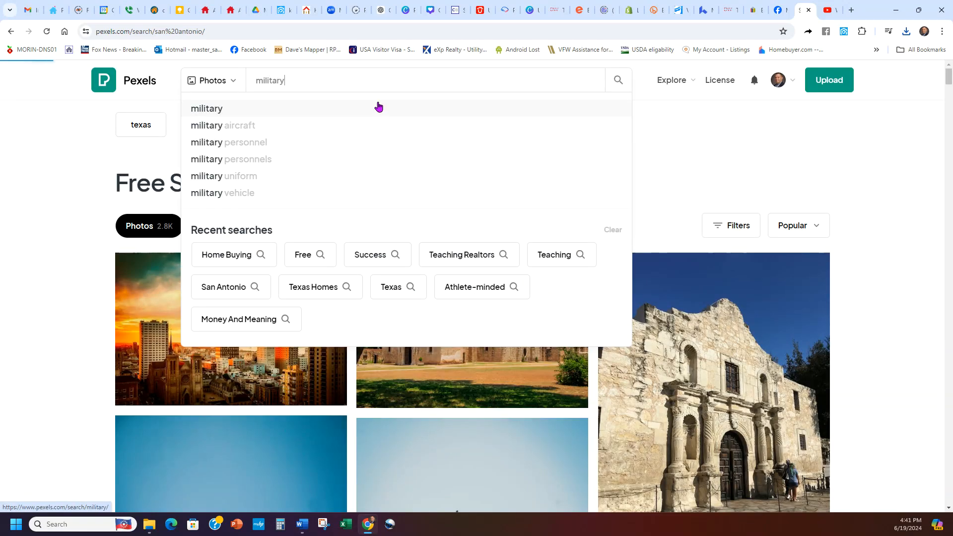
{"action": "left_click", "coordinate": [379, 108]}
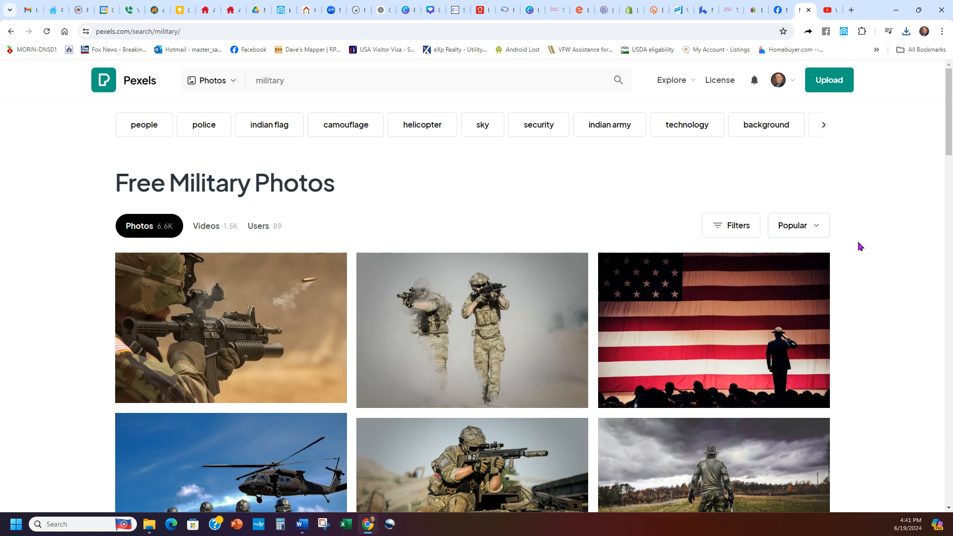
Step: Browse the military photos and download the one of the saluting man before the American flag to Downloads, then dismiss the popup
{"action": "scroll", "coordinate": [861, 247], "scroll_direction": "down", "scroll_amount": 1}
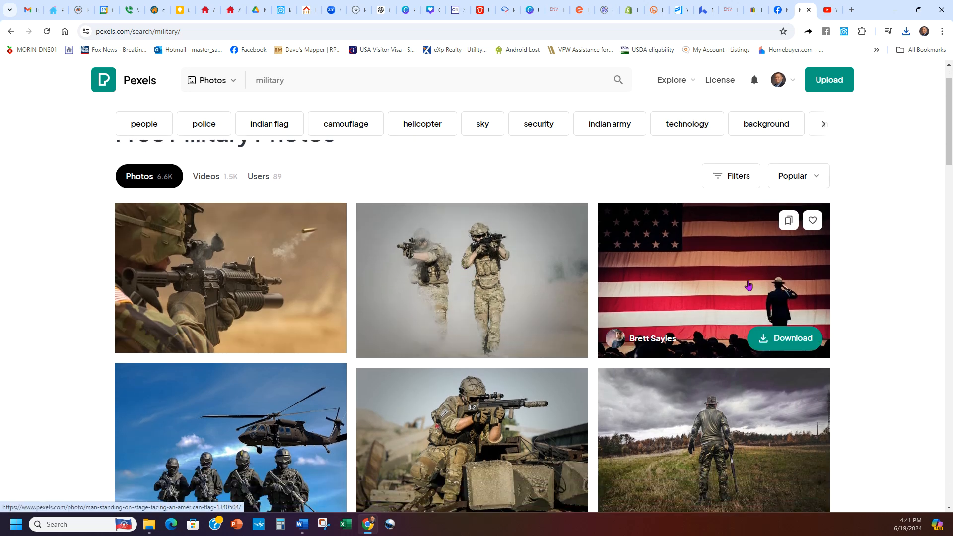
{"action": "scroll", "coordinate": [840, 238], "scroll_direction": "down", "scroll_amount": 3}
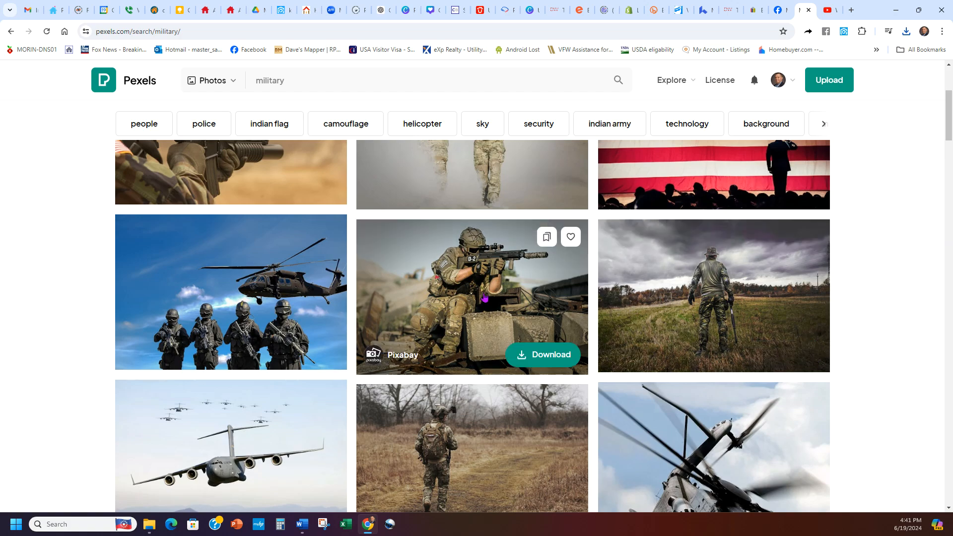
{"action": "scroll", "coordinate": [244, 313], "scroll_direction": "down", "scroll_amount": 3}
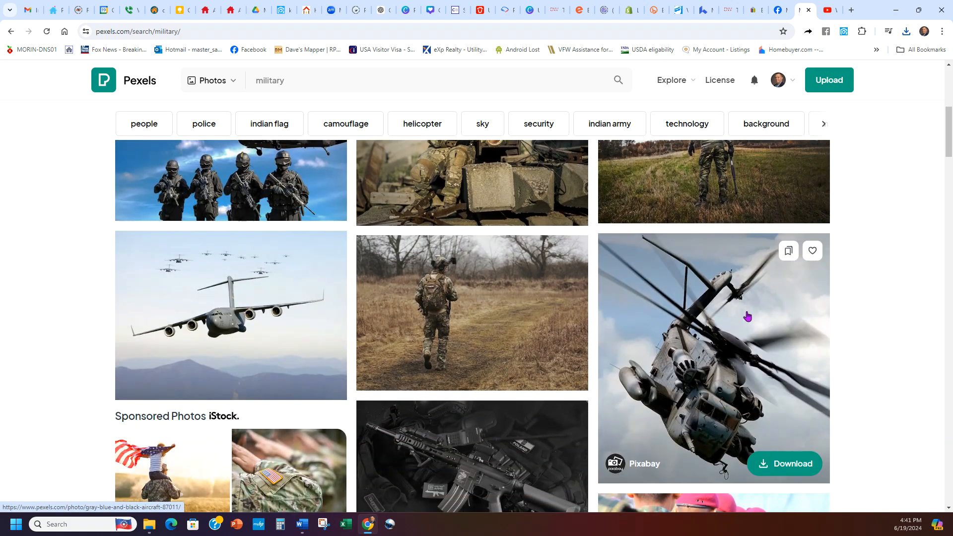
{"action": "scroll", "coordinate": [559, 325], "scroll_direction": "down", "scroll_amount": 3}
{"action": "scroll", "coordinate": [537, 366], "scroll_direction": "up", "scroll_amount": 10}
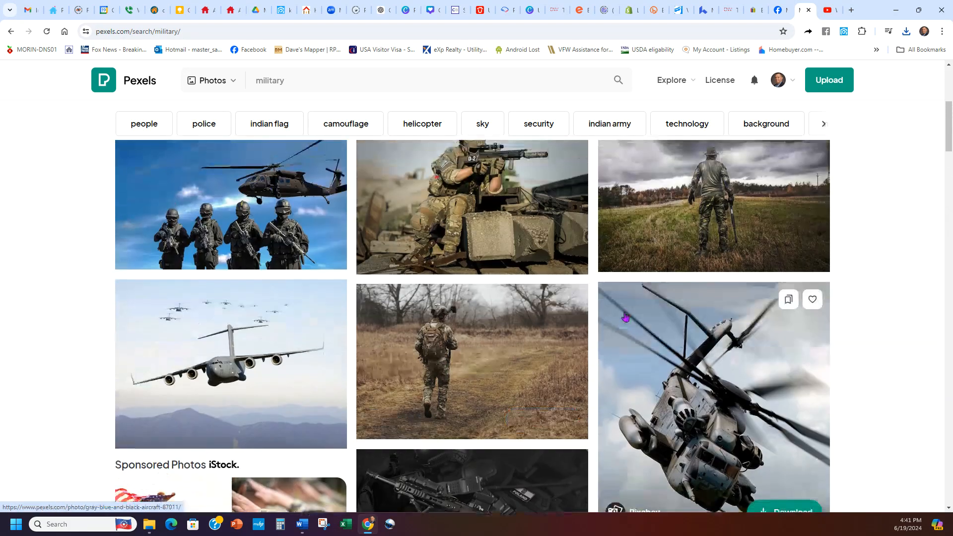
{"action": "left_click", "coordinate": [786, 338]}
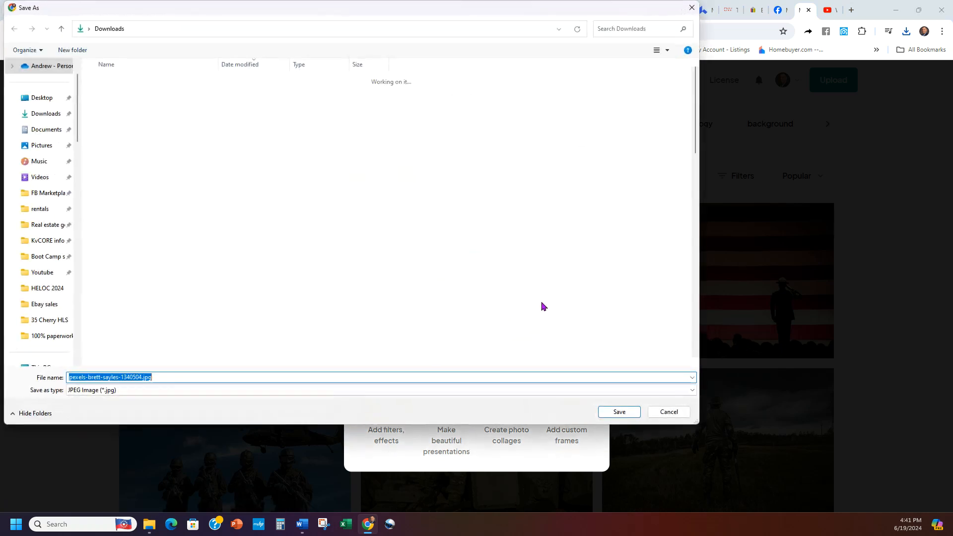
{"action": "left_click", "coordinate": [615, 413]}
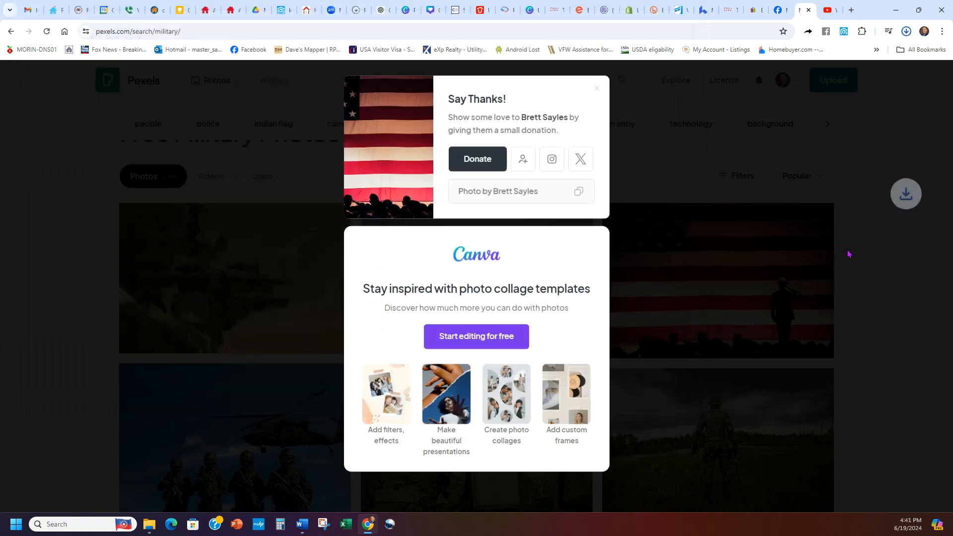
{"action": "left_click", "coordinate": [689, 144]}
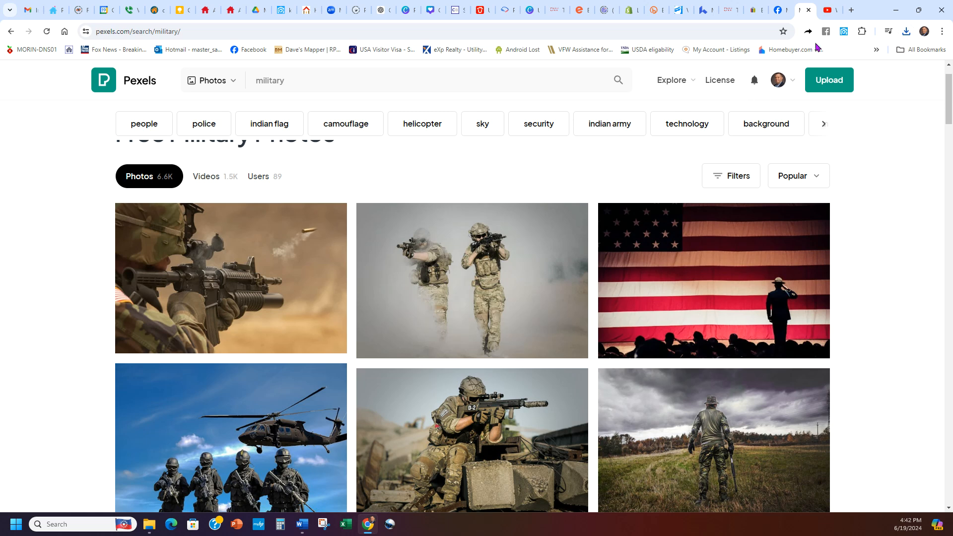
Step: Switch to kvCORE and select the downloaded American flag photo from Downloads as the custom homepage background upload
{"action": "left_click", "coordinate": [281, 10]}
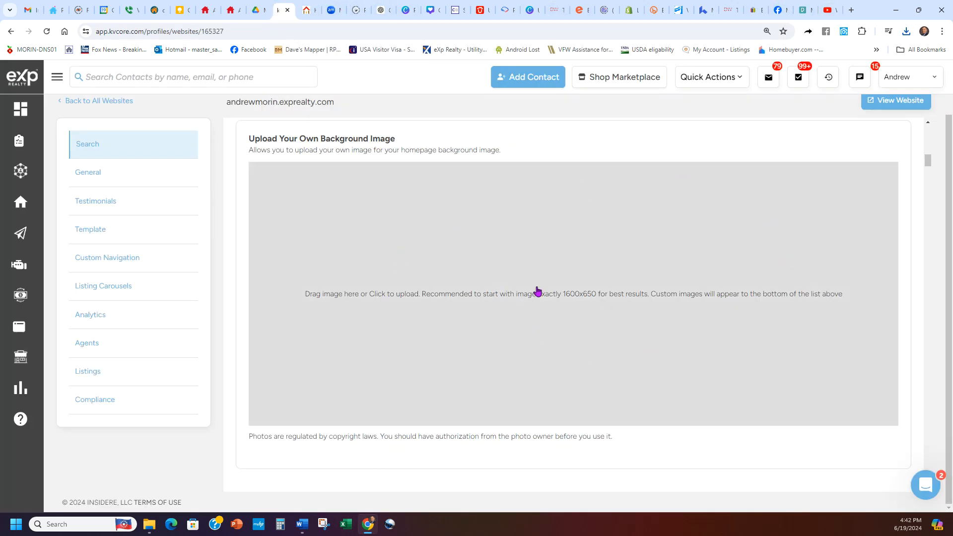
{"action": "left_click", "coordinate": [538, 288]}
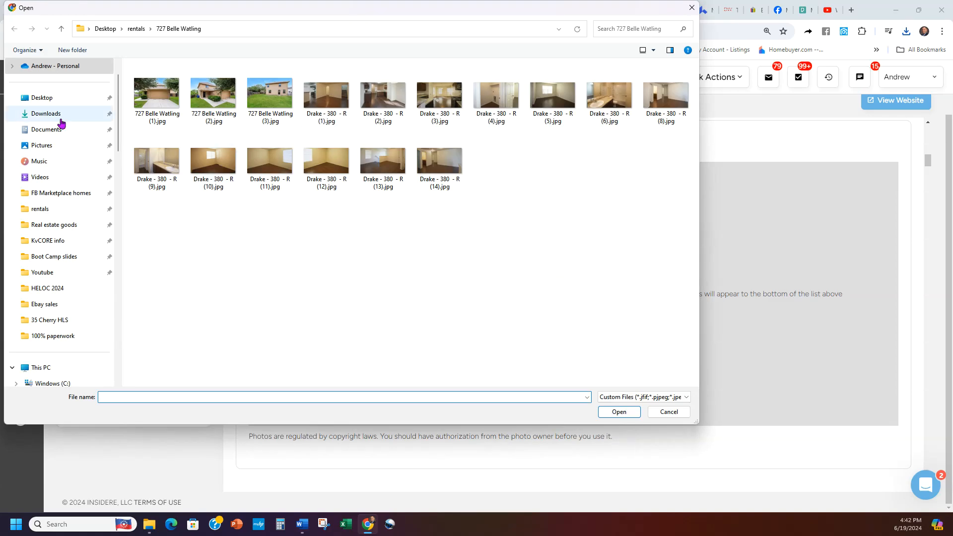
{"action": "left_click", "coordinate": [42, 115]}
{"action": "double_click", "coordinate": [162, 94]}
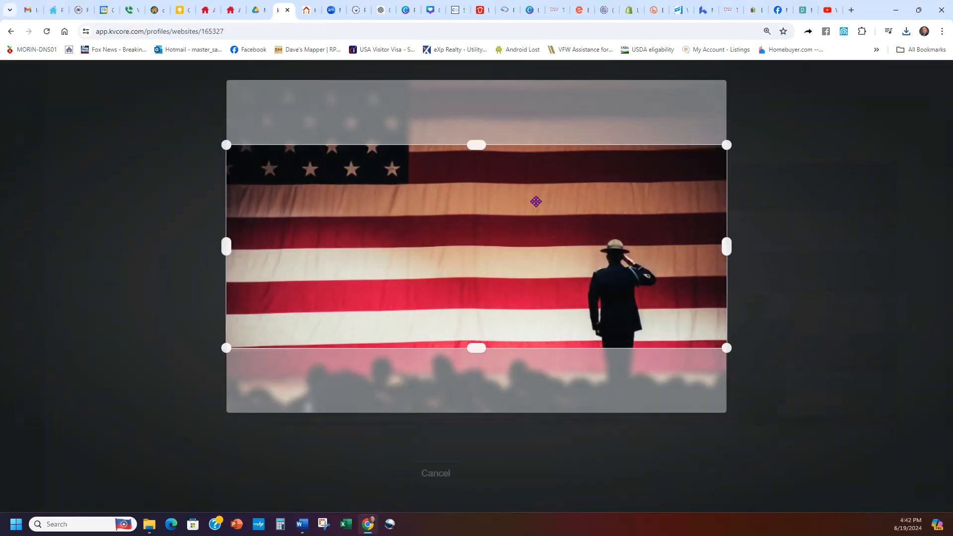
Step: Move the crop area lower to frame the saluting man with the star tips at its upper edge, and confirm the crop
{"action": "left_click_drag", "start_coordinate": [535, 202], "coordinate": [528, 232]}
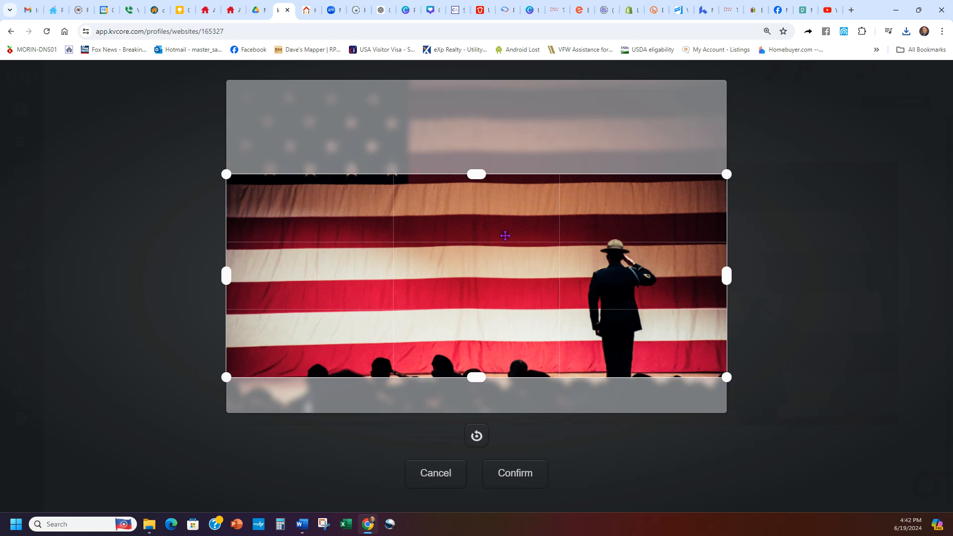
{"action": "left_click_drag", "start_coordinate": [381, 185], "coordinate": [381, 179]}
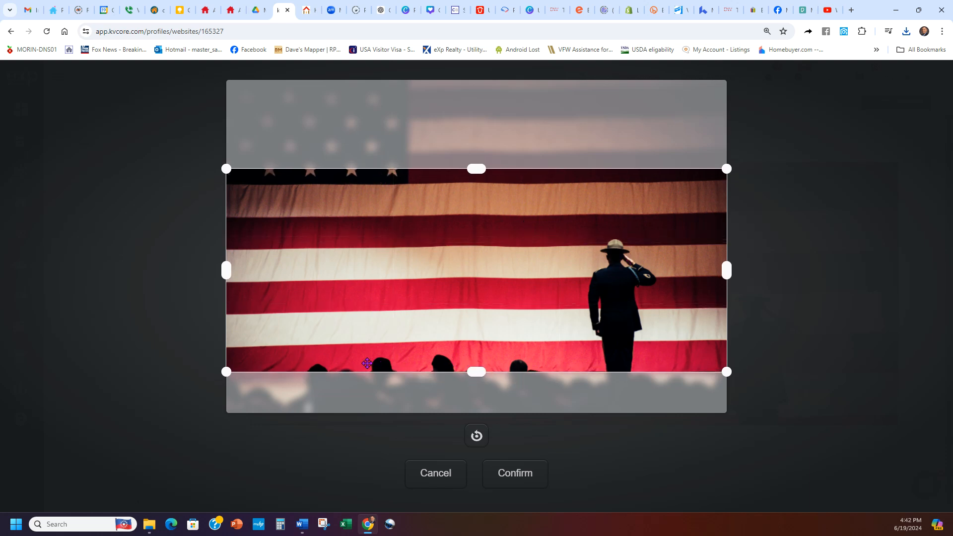
{"action": "left_click", "coordinate": [517, 473]}
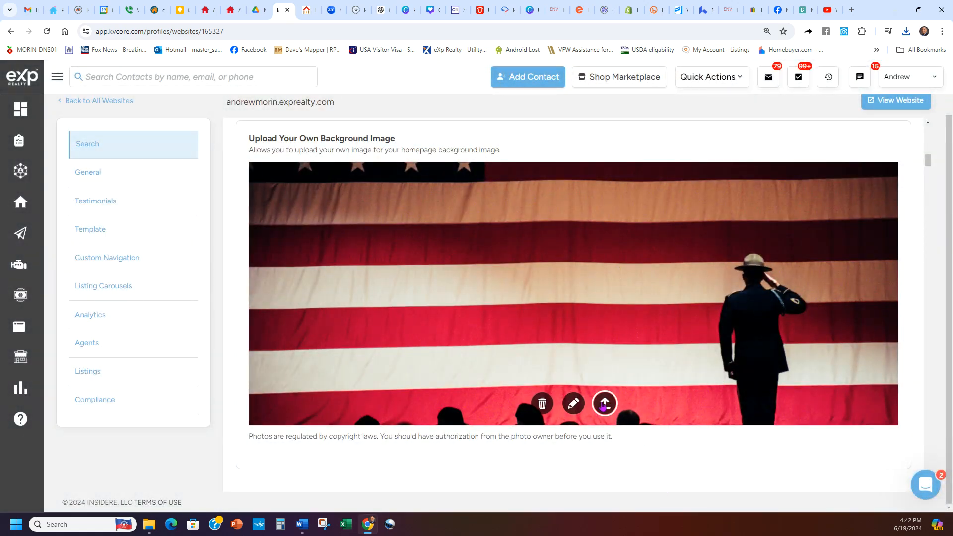
Step: Upload the cropped American flag image as a background, and select the downloaded San Antonio mission photo as the next custom image
{"action": "left_click", "coordinate": [604, 405]}
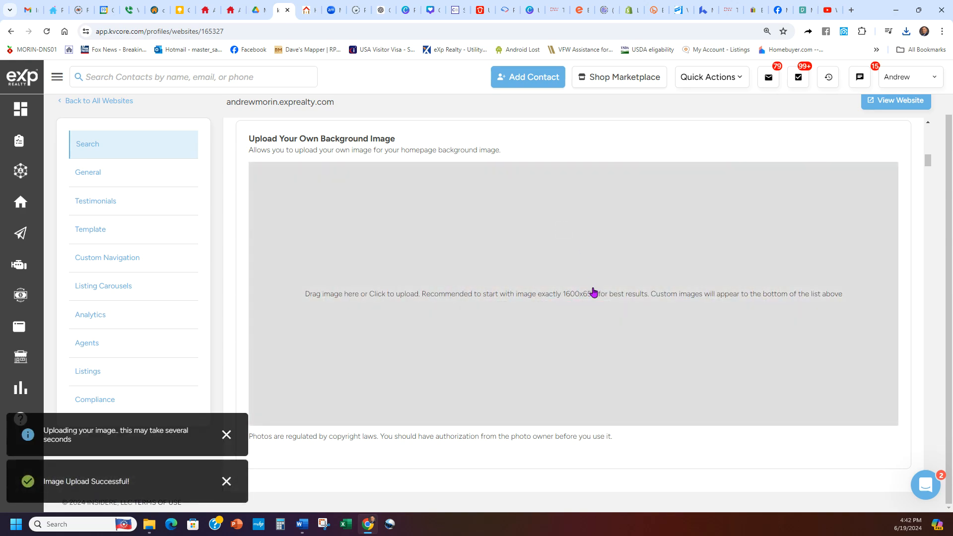
{"action": "left_click", "coordinate": [594, 294]}
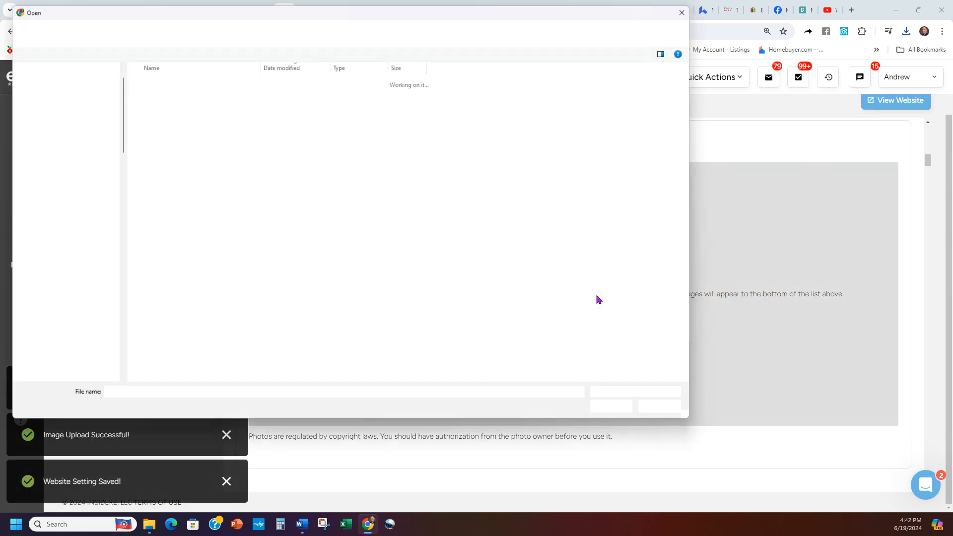
{"action": "double_click", "coordinate": [185, 117]}
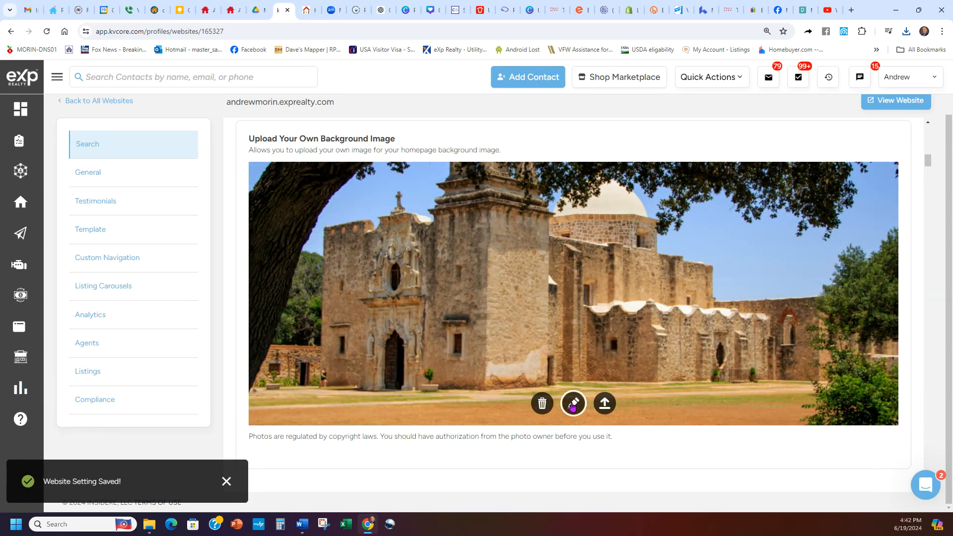
Step: Position the crop area around the mission building with tree branches along its upper edge, confirm the crop and upload the image
{"action": "left_click", "coordinate": [573, 404]}
{"action": "mouse_move", "coordinate": [601, 305]}
{"action": "left_mouse_down"}
{"action": "mouse_move", "coordinate": [585, 241]}
{"action": "mouse_move", "coordinate": [584, 310]}
{"action": "mouse_move", "coordinate": [583, 291]}
{"action": "left_mouse_up"}
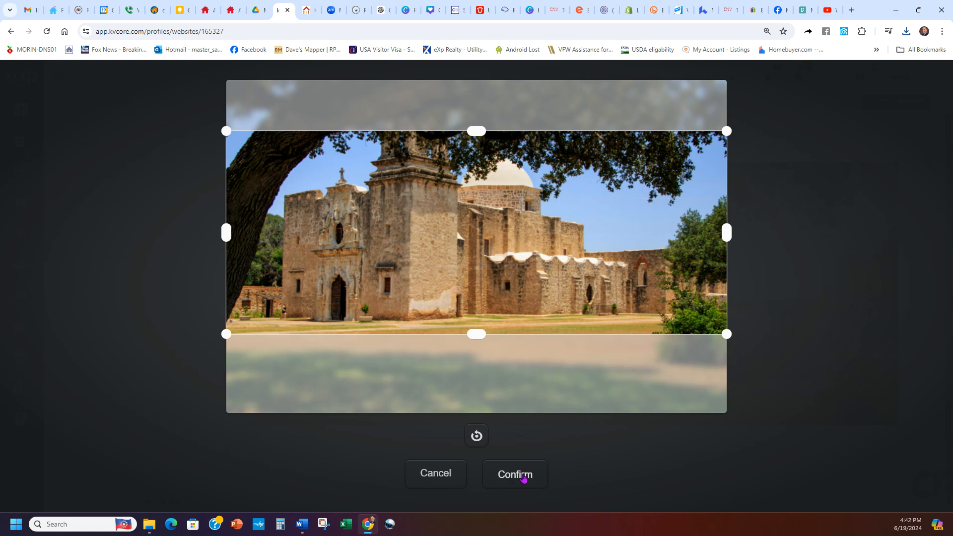
{"action": "left_click", "coordinate": [524, 477]}
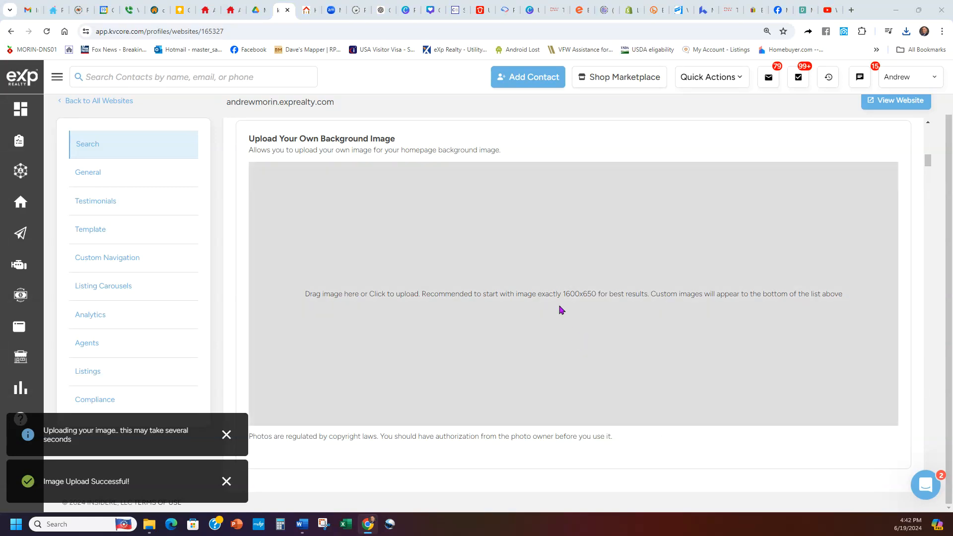
Step: Add the downloaded sunset city skyline photo as another background image, crop it around the buildings and upload it
{"action": "left_click", "coordinate": [561, 300]}
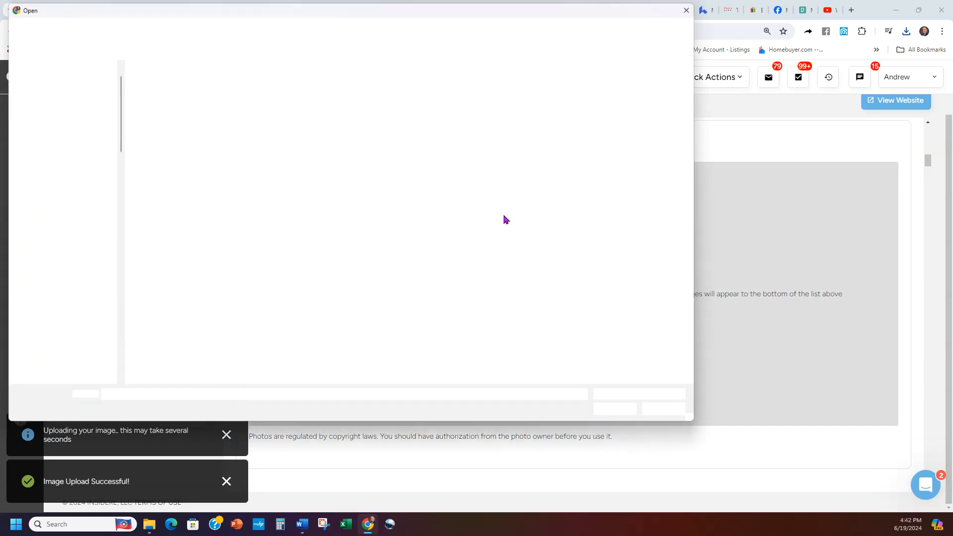
{"action": "double_click", "coordinate": [206, 124]}
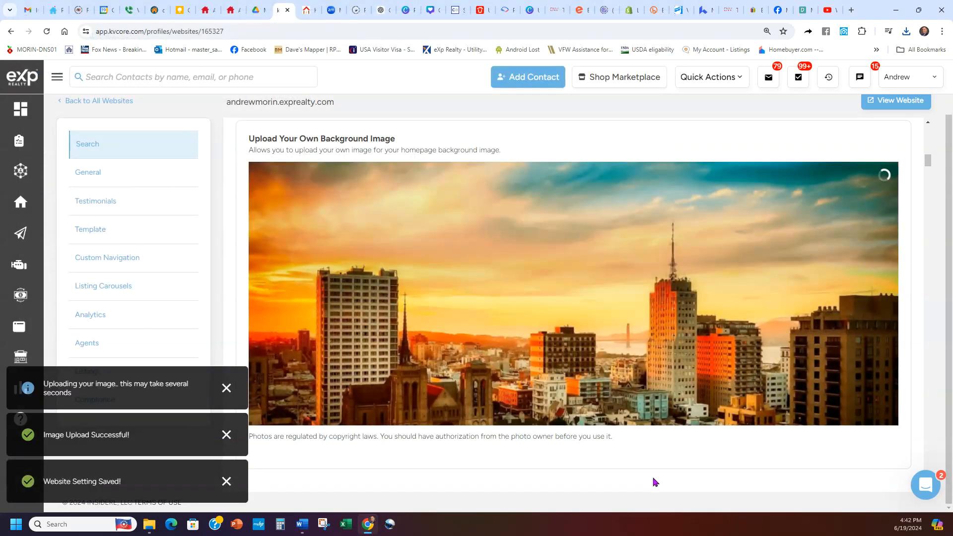
{"action": "left_click", "coordinate": [572, 403]}
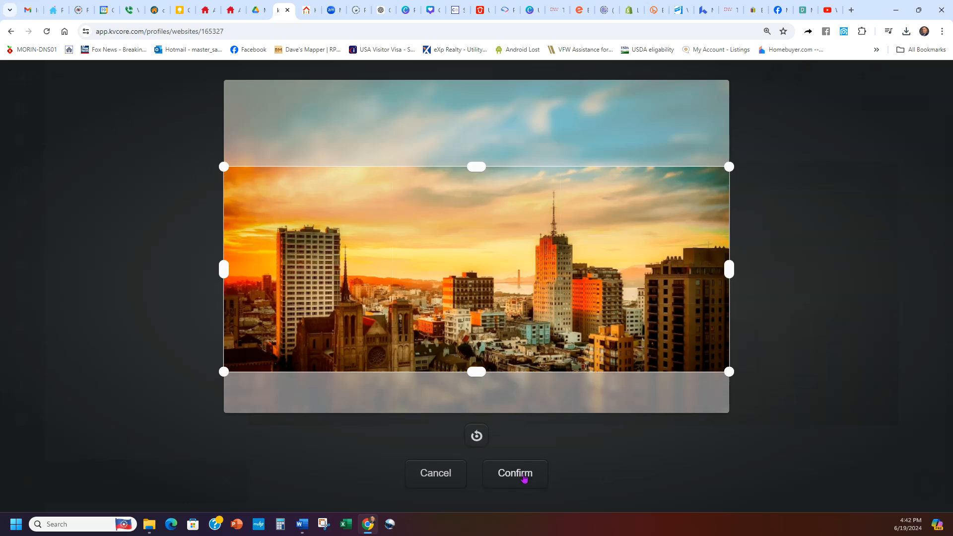
{"action": "left_click", "coordinate": [517, 474]}
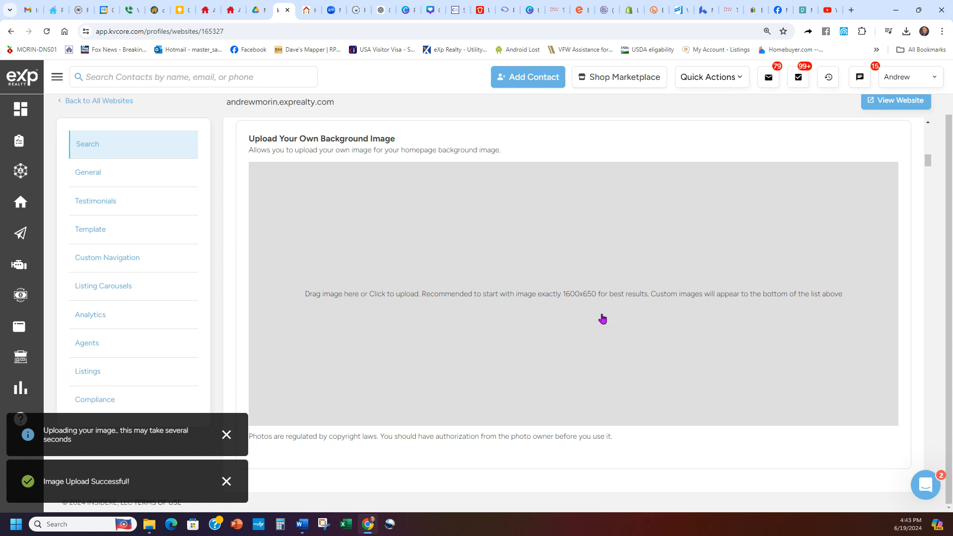
Step: Review the checked homepage images in the Background Image(s) Selector and save the selection
{"action": "scroll", "coordinate": [945, 305], "scroll_direction": "up", "scroll_amount": 1}
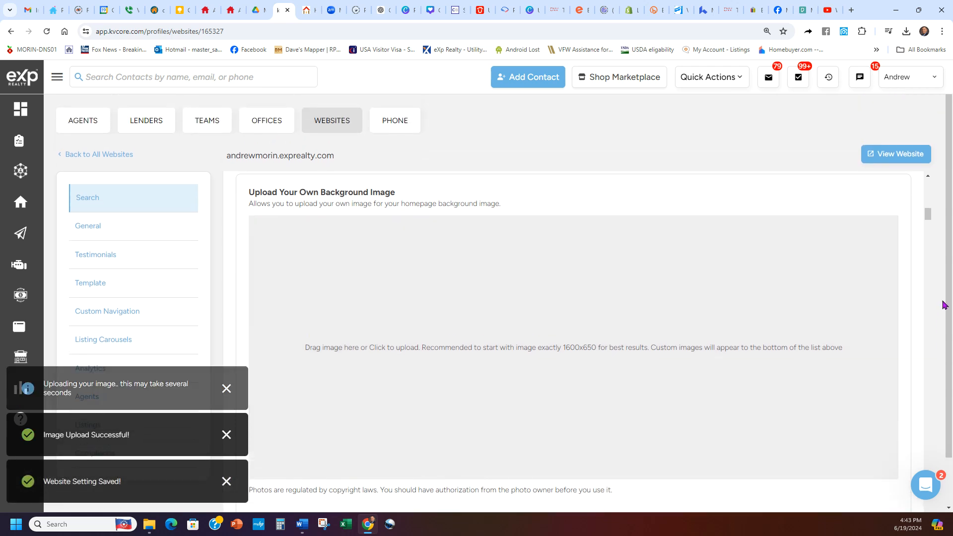
{"action": "scroll", "coordinate": [938, 312], "scroll_direction": "down", "scroll_amount": 1}
{"action": "scroll", "coordinate": [936, 316], "scroll_direction": "up", "scroll_amount": 1}
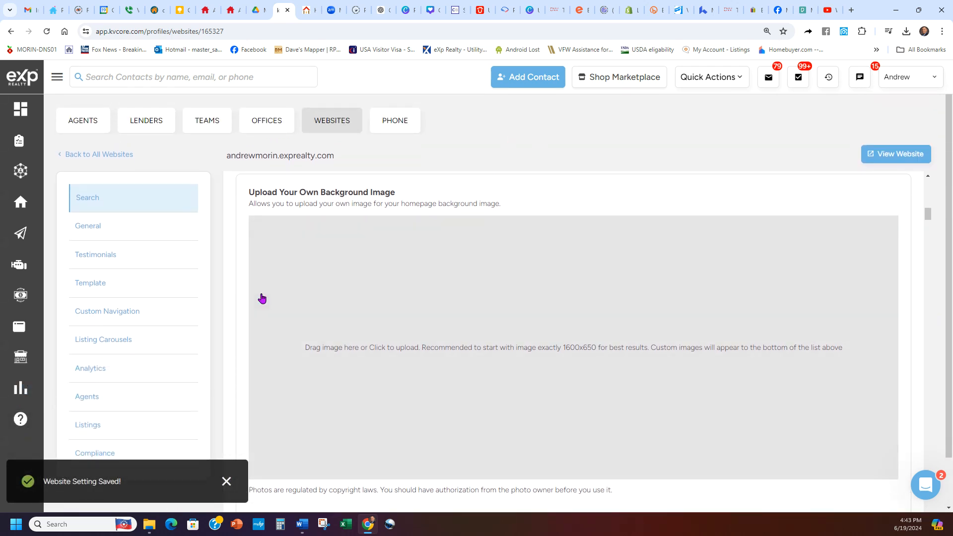
{"action": "scroll", "coordinate": [230, 332], "scroll_direction": "down", "scroll_amount": 8}
{"action": "scroll", "coordinate": [230, 333], "scroll_direction": "up", "scroll_amount": 11}
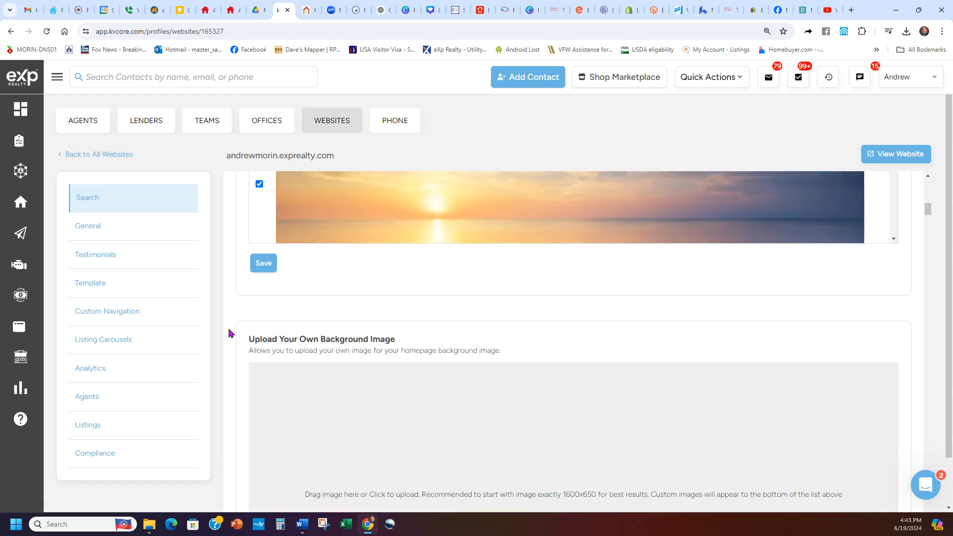
{"action": "scroll", "coordinate": [230, 332], "scroll_direction": "up", "scroll_amount": 4}
{"action": "scroll", "coordinate": [604, 301], "scroll_direction": "up", "scroll_amount": 3}
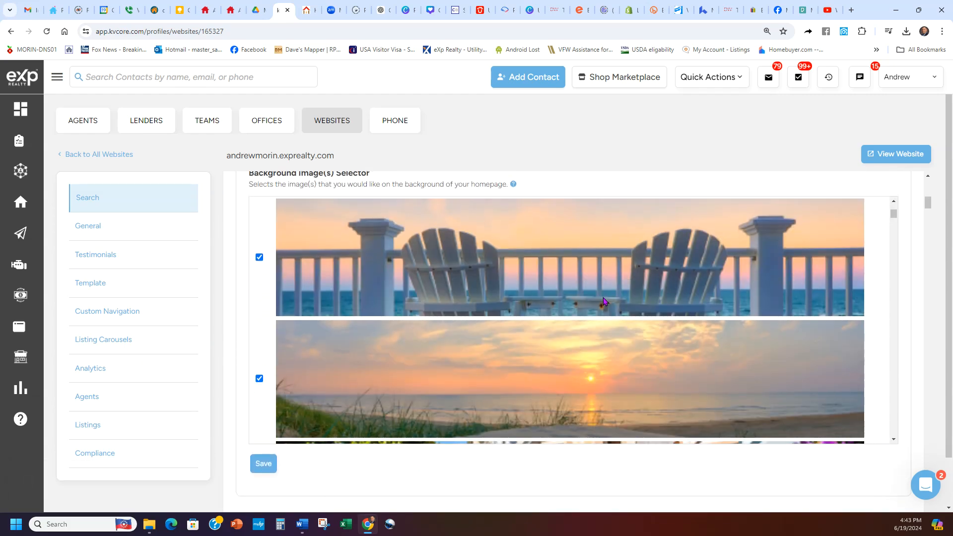
{"action": "scroll", "coordinate": [604, 302], "scroll_direction": "down", "scroll_amount": 8}
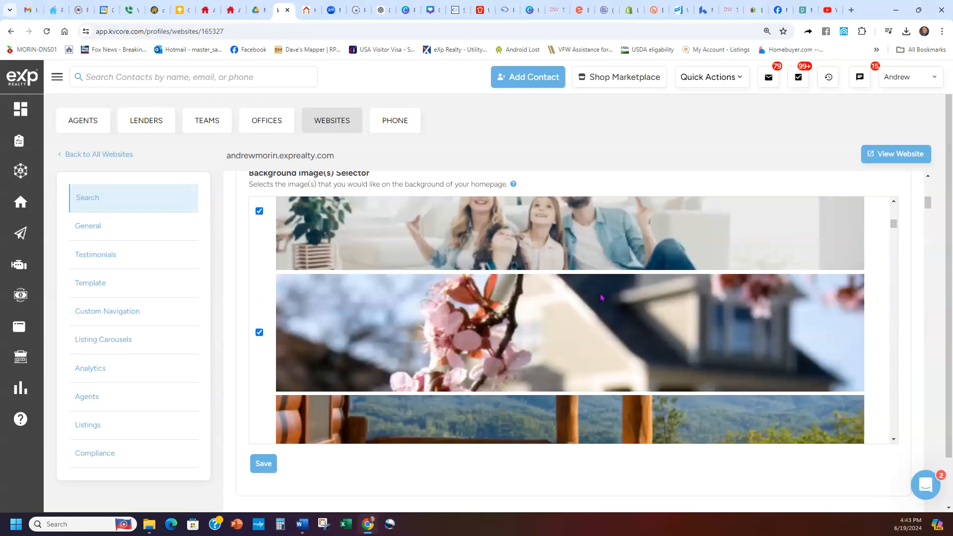
{"action": "scroll", "coordinate": [357, 314], "scroll_direction": "up", "scroll_amount": 3}
{"action": "scroll", "coordinate": [504, 313], "scroll_direction": "up", "scroll_amount": 2}
{"action": "scroll", "coordinate": [549, 308], "scroll_direction": "down", "scroll_amount": 3}
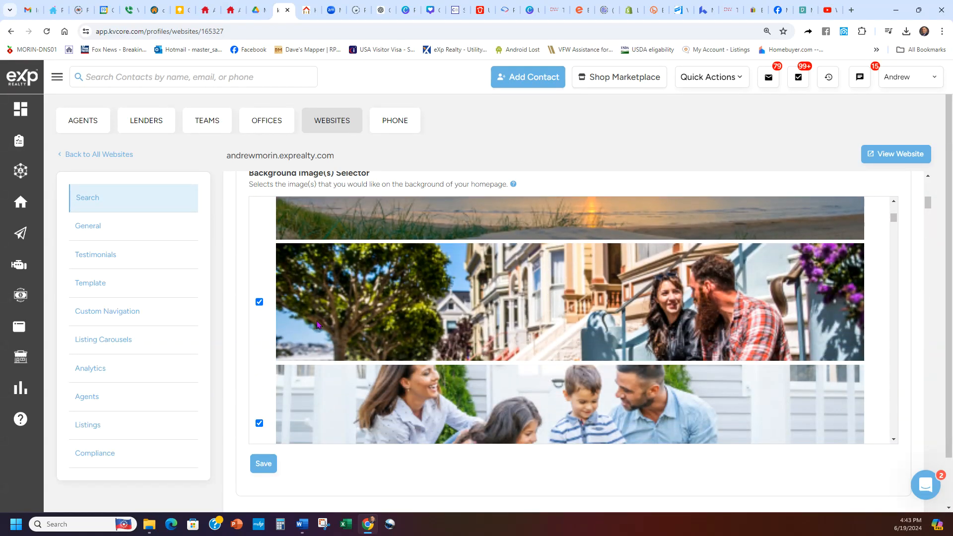
{"action": "scroll", "coordinate": [413, 330], "scroll_direction": "down", "scroll_amount": 8}
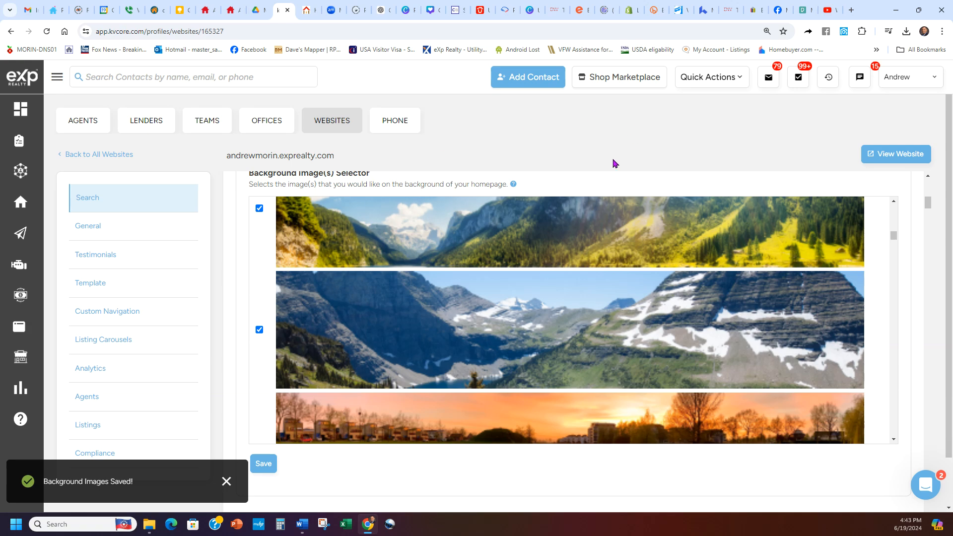
Step: Switch to the public agent website and reload it twice to check the rotating homepage backgrounds
{"action": "left_click", "coordinate": [312, 8]}
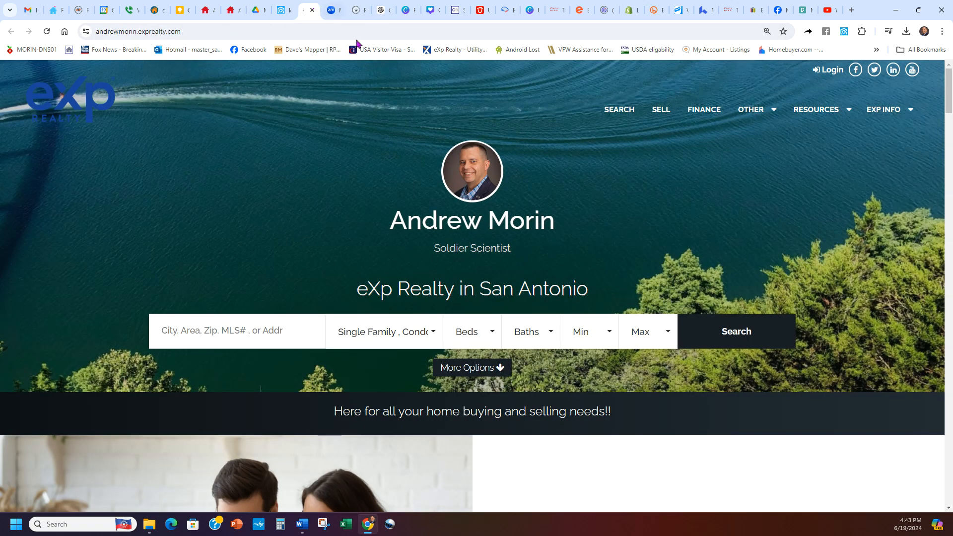
{"action": "left_click", "coordinate": [50, 32]}
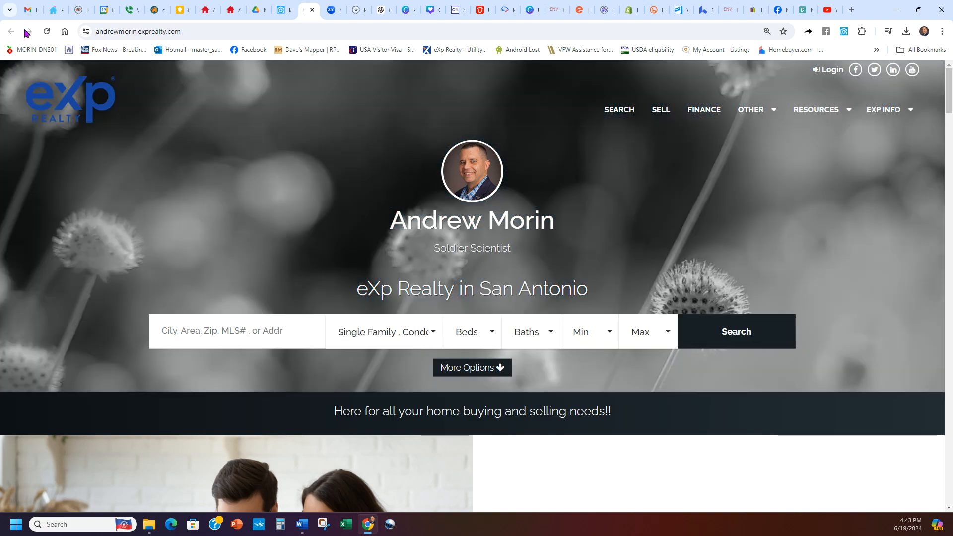
{"action": "left_click", "coordinate": [45, 33]}
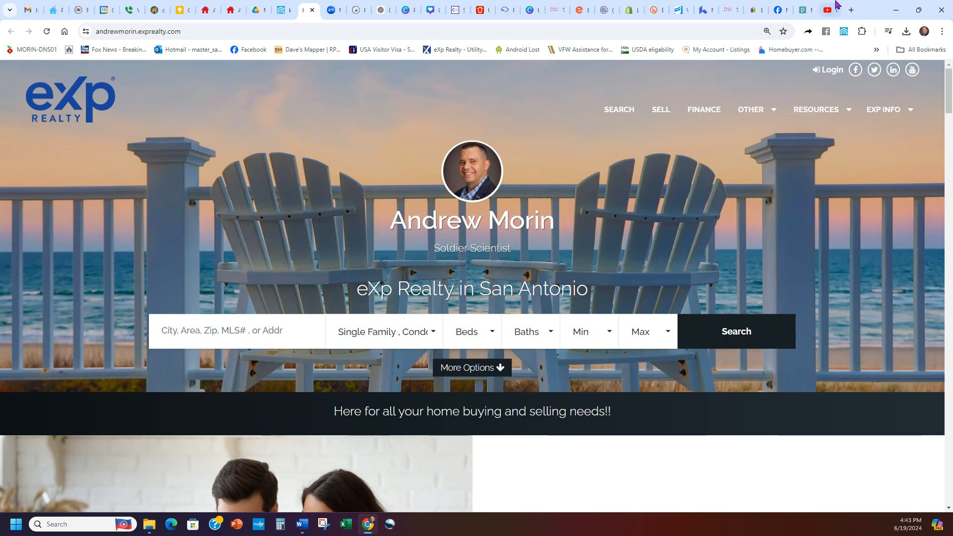
Step: Return to the kvCORE website settings and find "youtube" on the page to locate the Background Video YouTube ID setting
{"action": "left_click", "coordinate": [278, 6]}
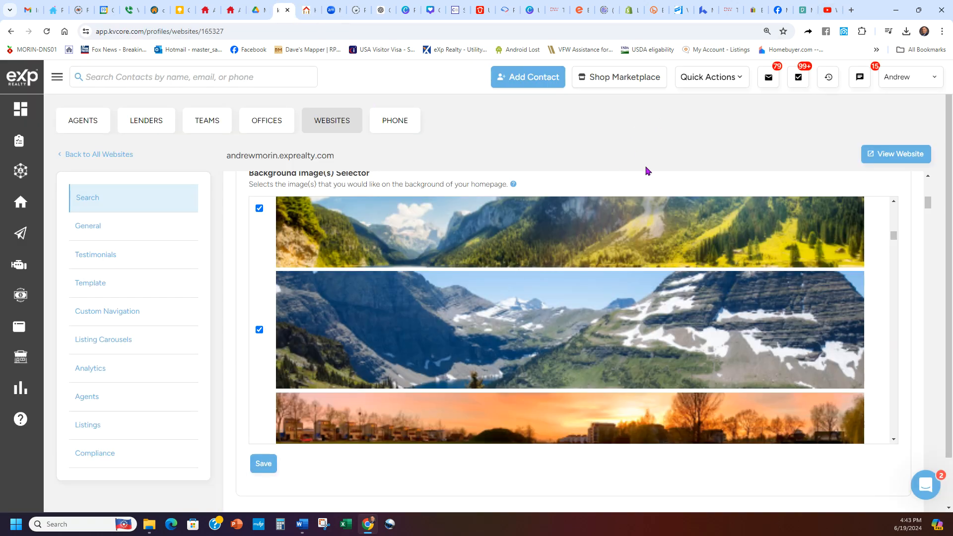
{"action": "key", "text": "ctrl+f"}
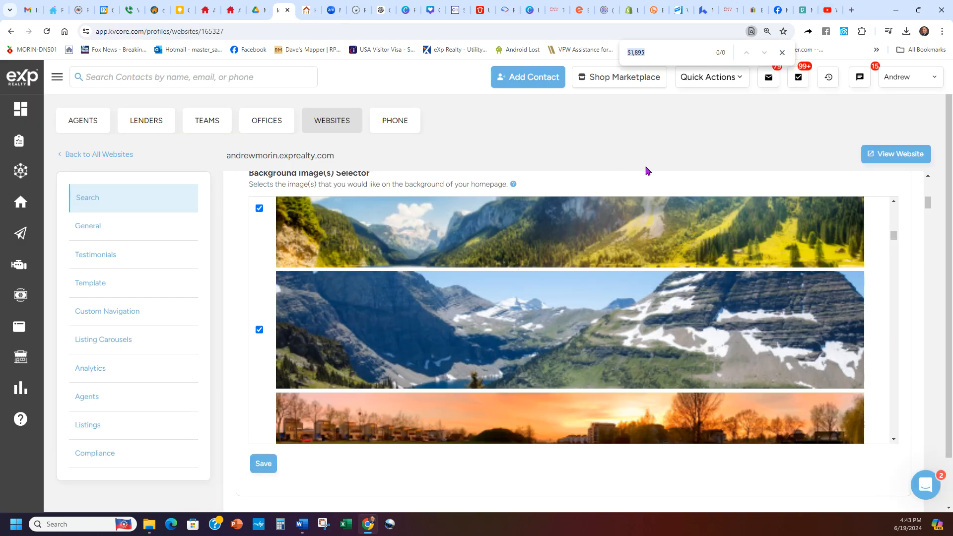
{"action": "type", "text": "youtube"}
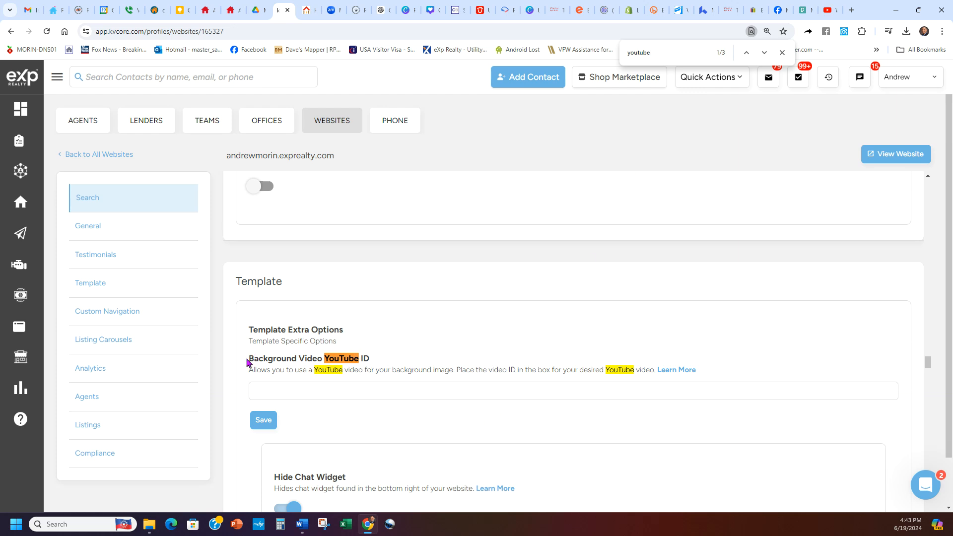
{"action": "left_click_drag", "start_coordinate": [247, 363], "coordinate": [384, 367]}
{"action": "left_click", "coordinate": [392, 361]}
Step: Switch to YouTube and copy the video ID after "v=" in the address of the $4.5 million Dominion estate video
{"action": "left_click", "coordinate": [829, 10]}
{"action": "left_click", "coordinate": [320, 29]}
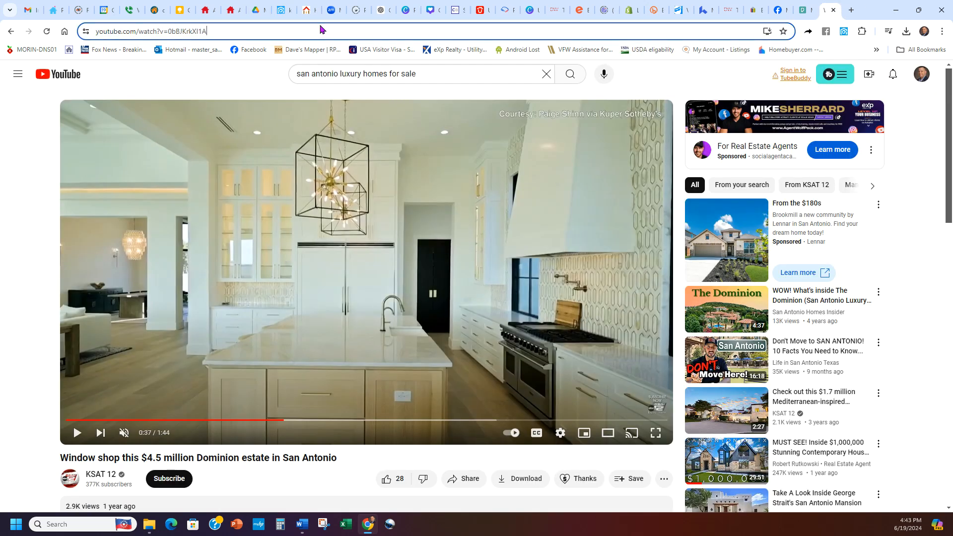
{"action": "double_click", "coordinate": [321, 30]}
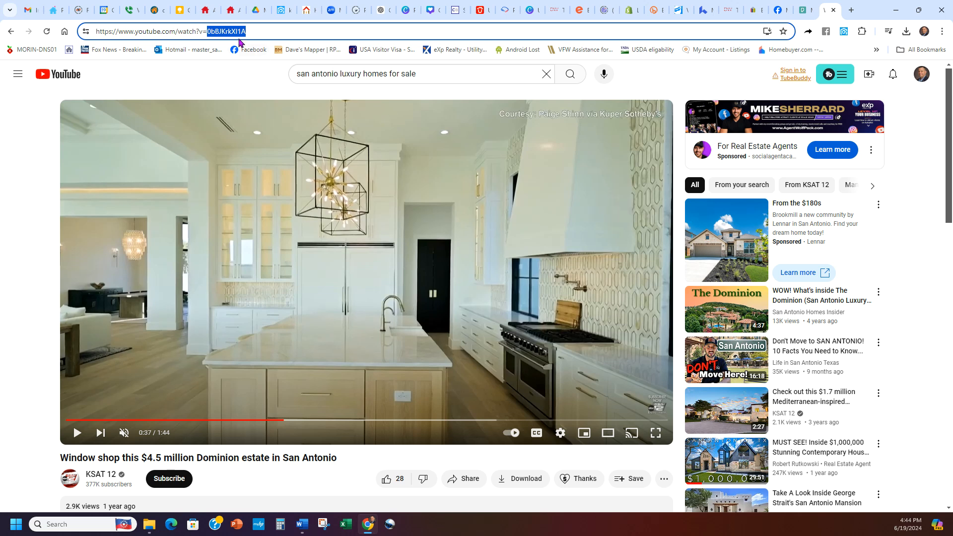
{"action": "left_click_drag", "start_coordinate": [246, 30], "coordinate": [211, 33]}
Step: In kvCORE, set the Background Video YouTube ID to 0bBJKrkXI1A, save the setting and close the page search
{"action": "left_click", "coordinate": [283, 10]}
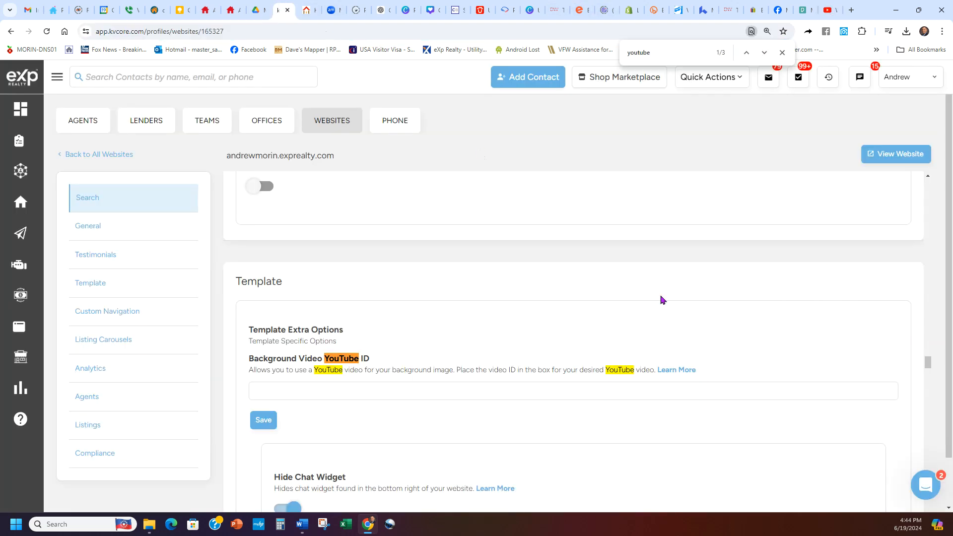
{"action": "left_click", "coordinate": [433, 393]}
{"action": "type", "text": "0bBJKrkXl1A"}
{"action": "left_click", "coordinate": [419, 421]}
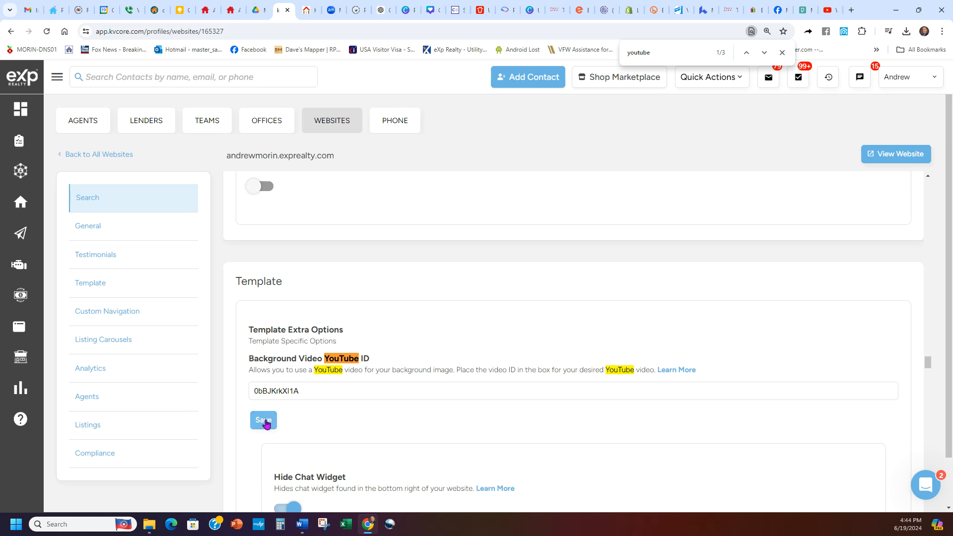
{"action": "left_click", "coordinate": [264, 421]}
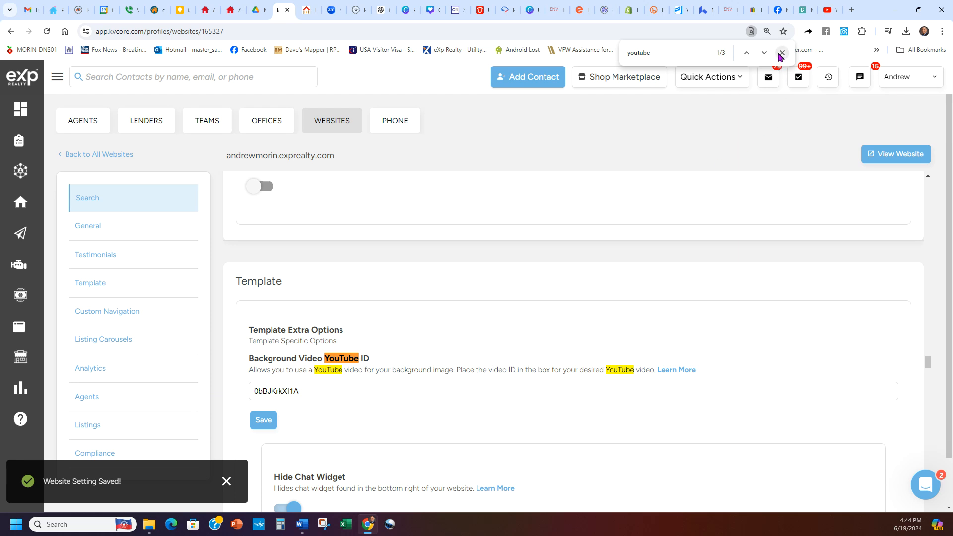
{"action": "left_click", "coordinate": [781, 53]}
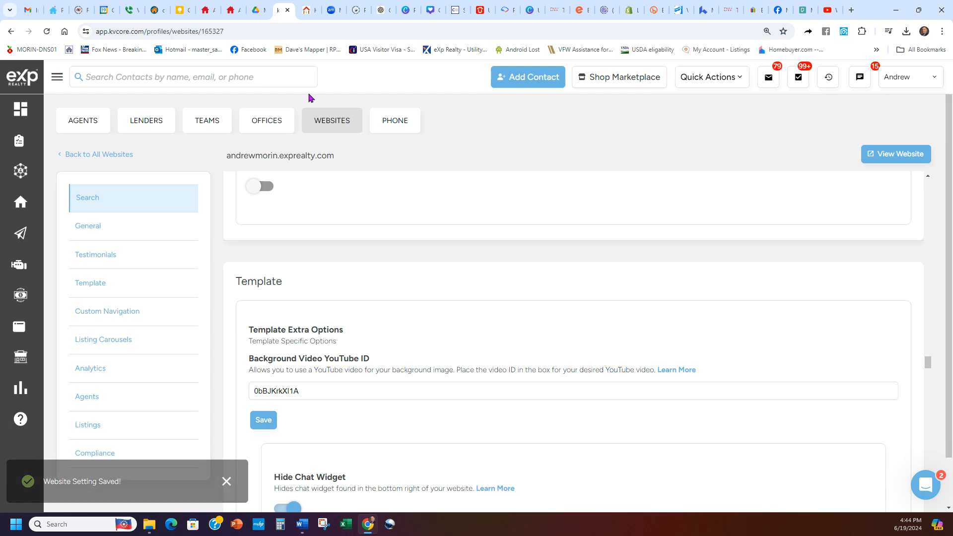
Step: Reload the kvCORE website settings page, close the public website's tab and return to the settings
{"action": "left_click", "coordinate": [49, 33]}
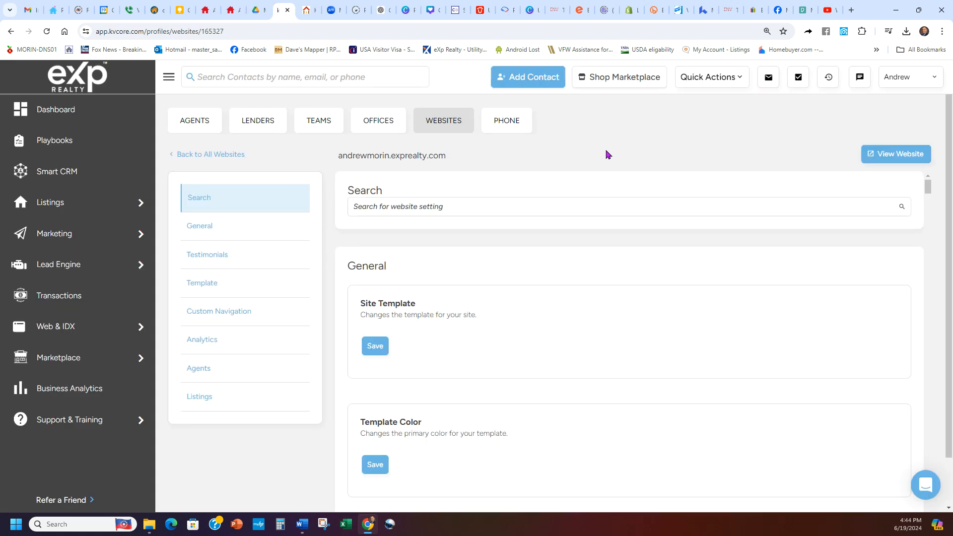
{"action": "left_click", "coordinate": [304, 6]}
{"action": "left_click", "coordinate": [311, 10]}
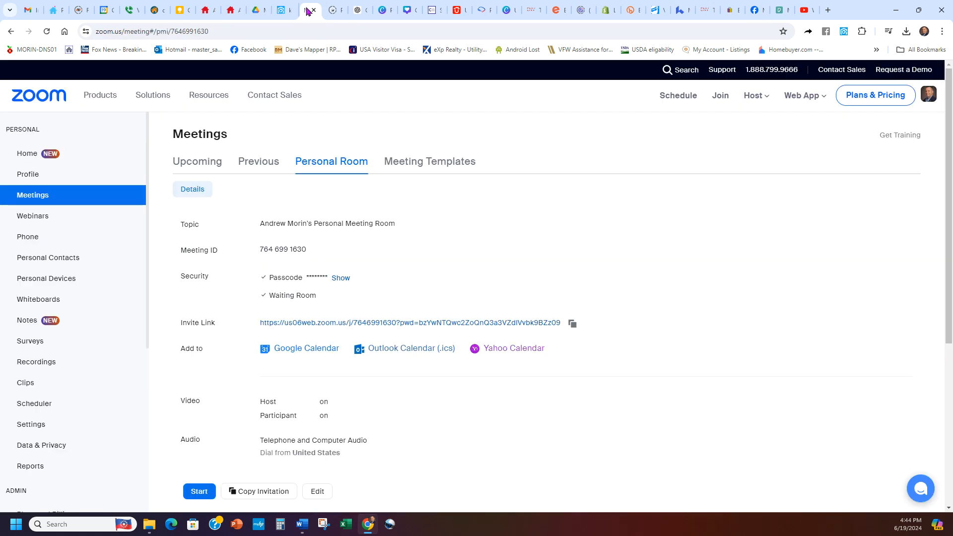
{"action": "left_click", "coordinate": [286, 10]}
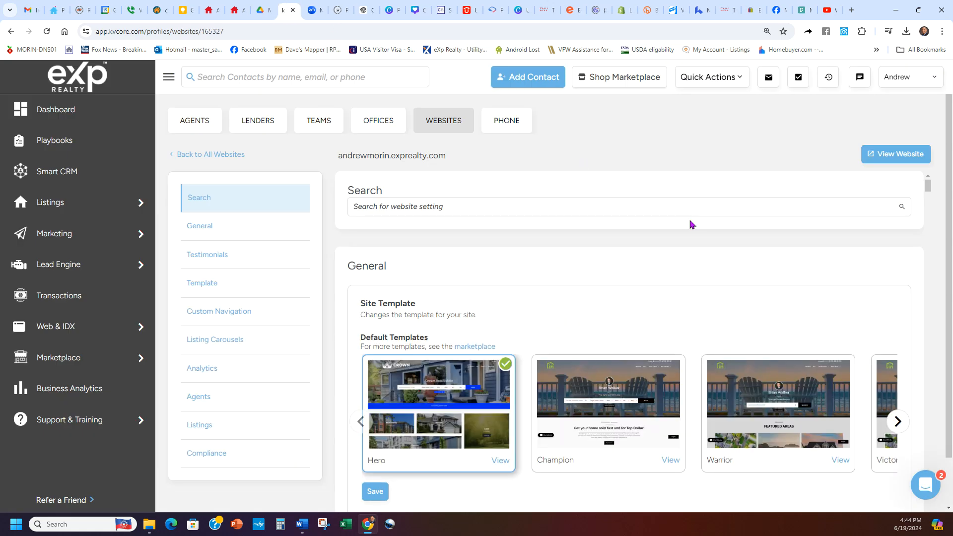
{"action": "scroll", "coordinate": [691, 224], "scroll_direction": "down", "scroll_amount": 2}
{"action": "scroll", "coordinate": [690, 219], "scroll_direction": "up", "scroll_amount": 2}
Step: Switch to the Pexels page and search its videos, rather than photos, for "realtor"
{"action": "left_click", "coordinate": [803, 10]}
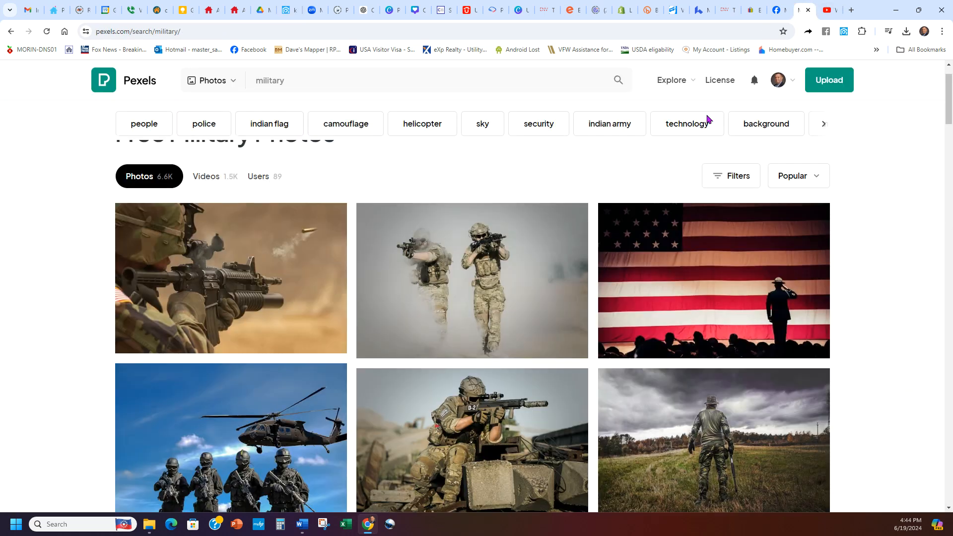
{"action": "left_click", "coordinate": [203, 85]}
{"action": "left_click", "coordinate": [205, 127]}
{"action": "left_click", "coordinate": [312, 78]}
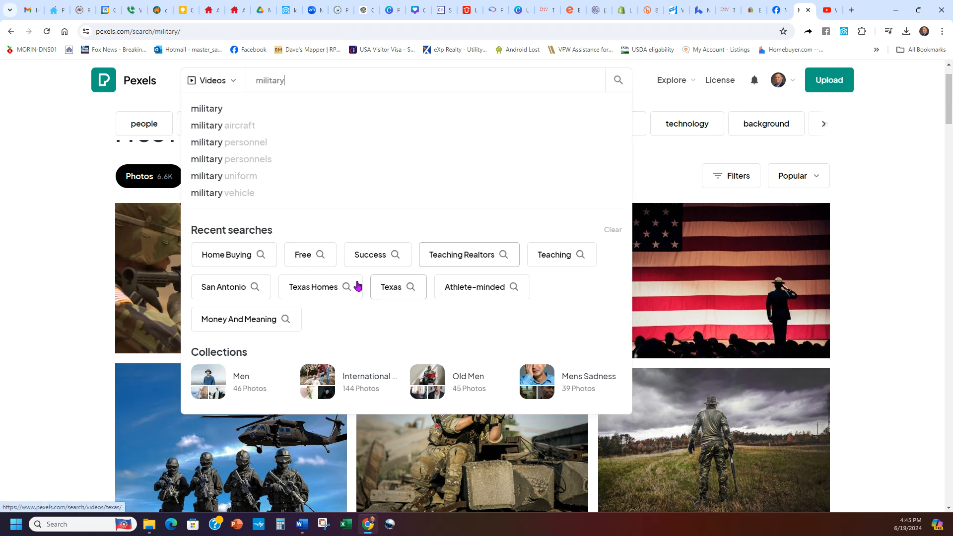
{"action": "double_click", "coordinate": [305, 85]}
{"action": "type", "text": "rea"}
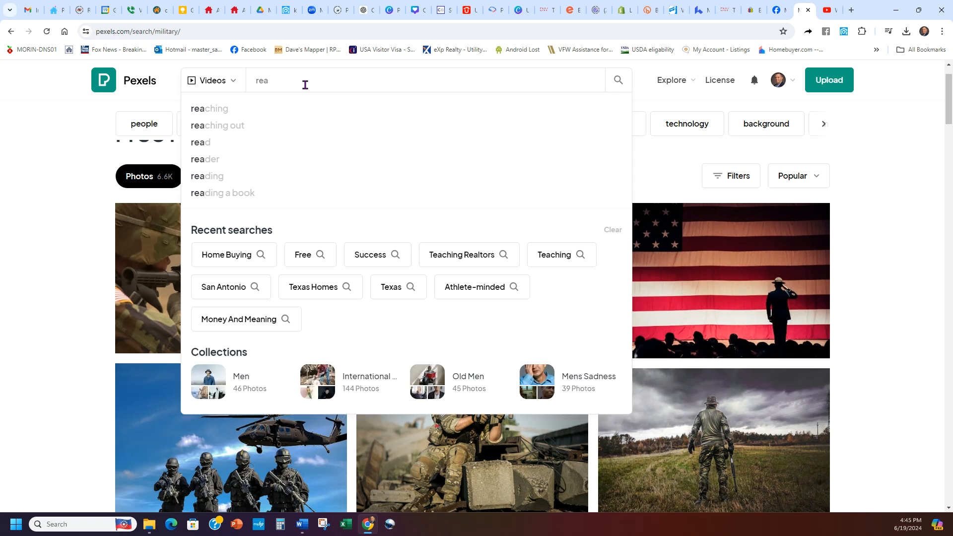
{"action": "type", "text": "ltor"}
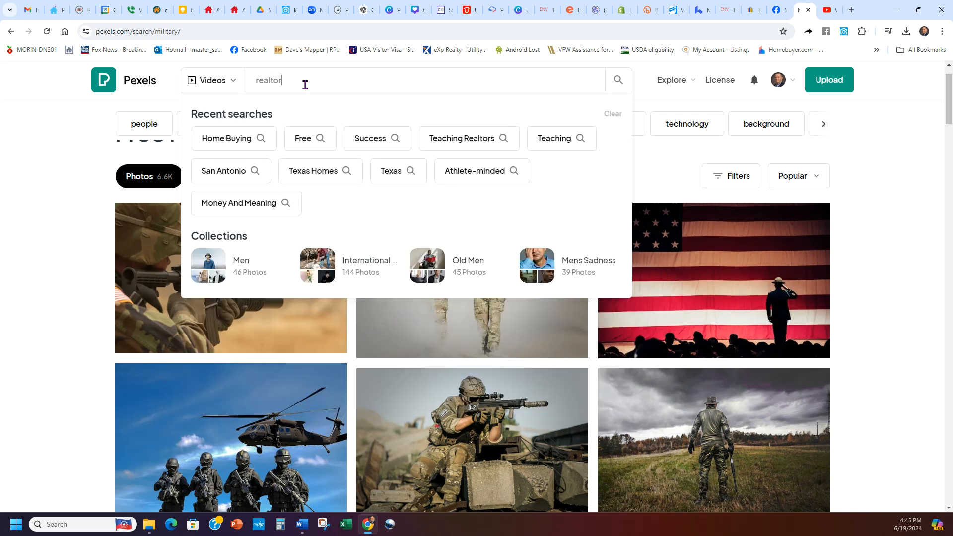
{"action": "key", "text": "Return"}
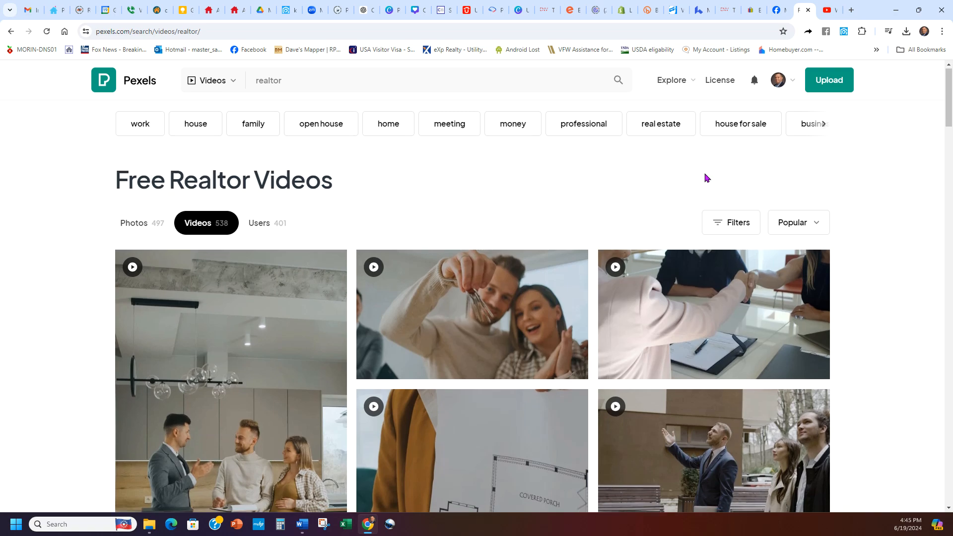
Step: Download the vertical video of a realtor talking with a couple in a kitchen to the Downloads folder and dismiss the thank-you popup
{"action": "scroll", "coordinate": [707, 178], "scroll_direction": "down", "scroll_amount": 3}
{"action": "scroll", "coordinate": [447, 283], "scroll_direction": "down", "scroll_amount": 4}
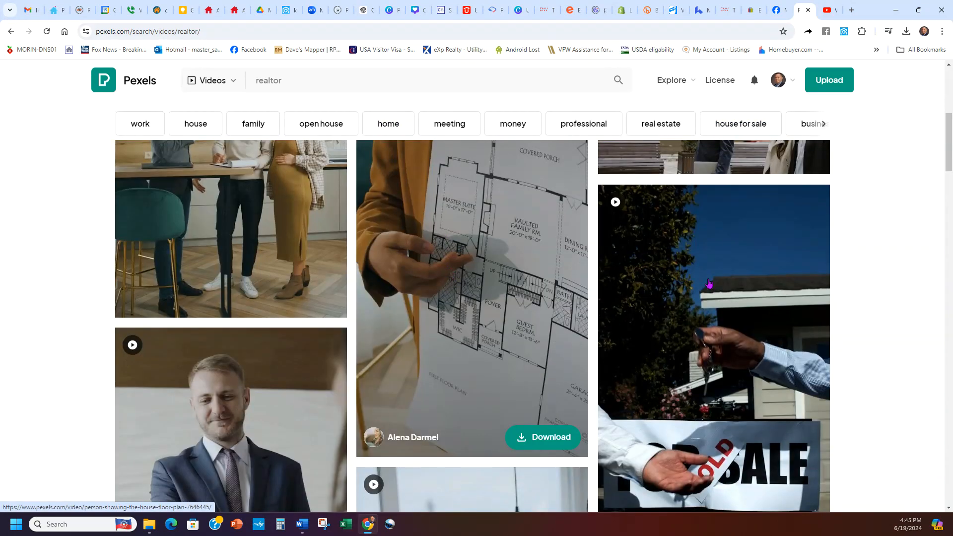
{"action": "scroll", "coordinate": [708, 283], "scroll_direction": "down", "scroll_amount": 5}
{"action": "scroll", "coordinate": [700, 392], "scroll_direction": "up", "scroll_amount": 12}
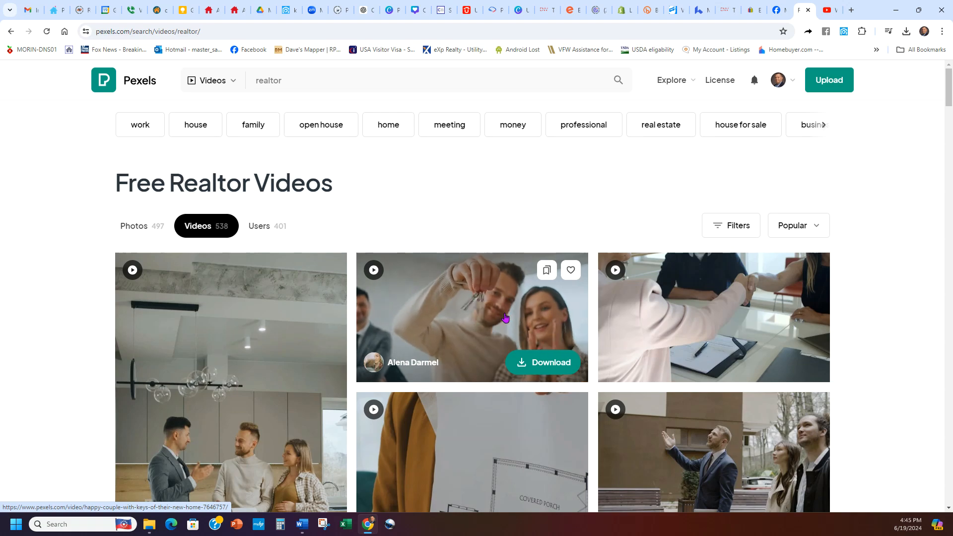
{"action": "scroll", "coordinate": [496, 318], "scroll_direction": "down", "scroll_amount": 4}
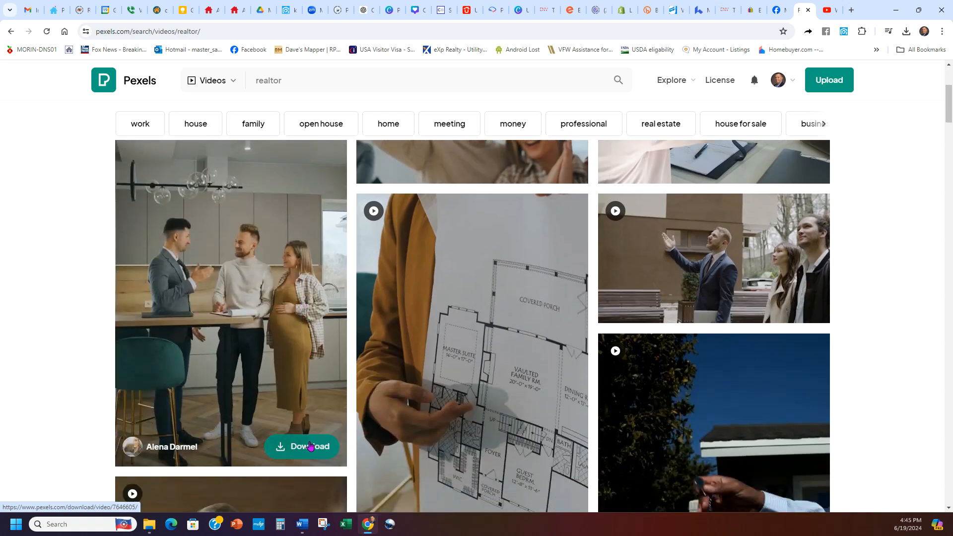
{"action": "left_click", "coordinate": [308, 448]}
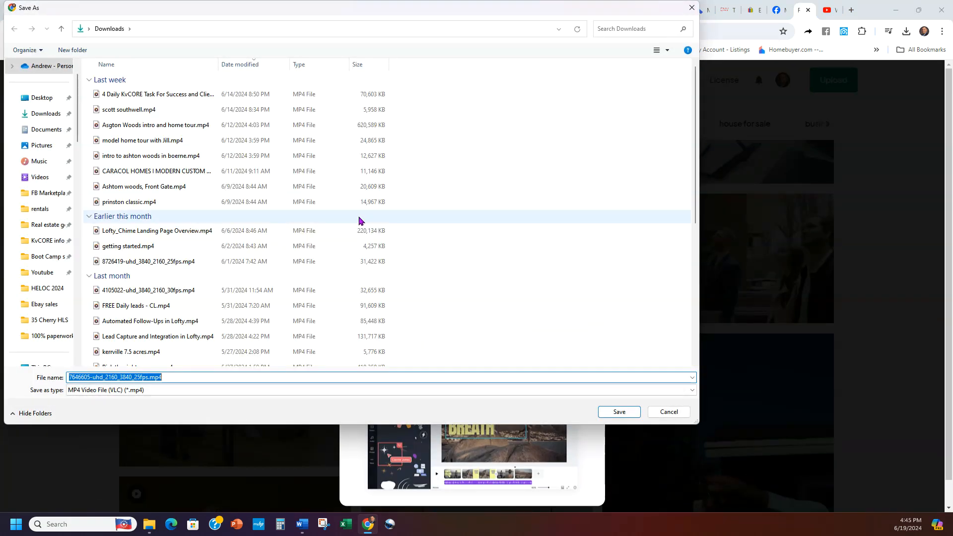
{"action": "left_click", "coordinate": [39, 114]}
{"action": "left_click", "coordinate": [618, 412]}
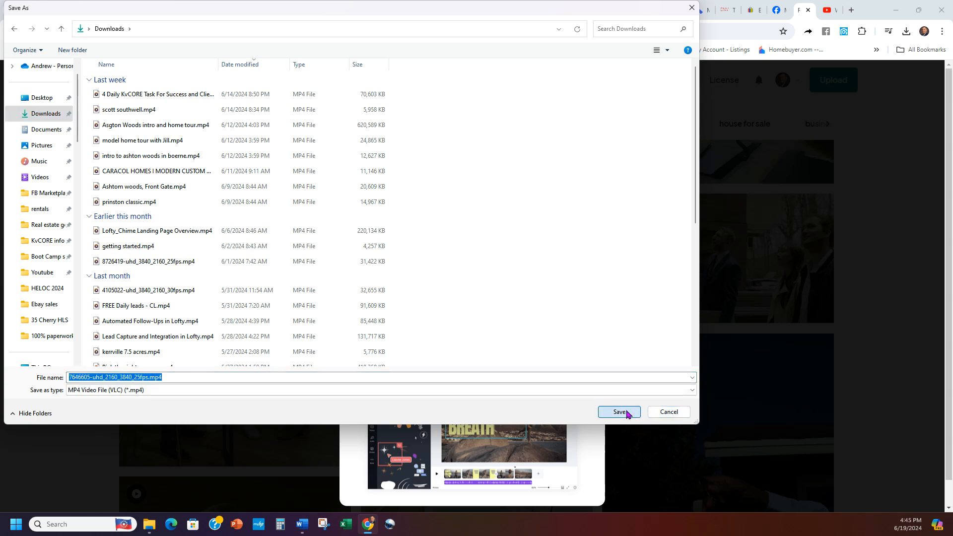
{"action": "left_click", "coordinate": [666, 257]}
Step: Download the video of the happy couple holding up house keys to Downloads and close the thank-you popup
{"action": "scroll", "coordinate": [496, 198], "scroll_direction": "up", "scroll_amount": 3}
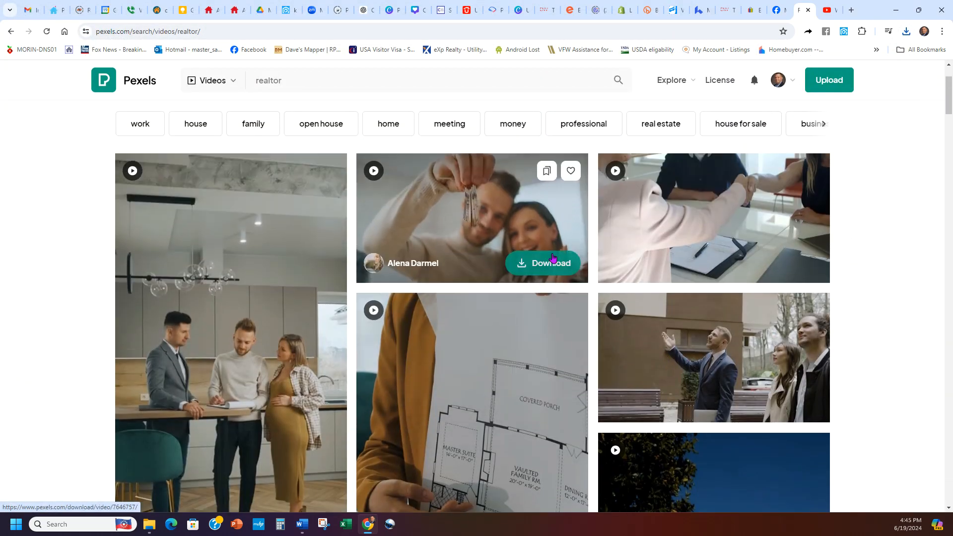
{"action": "left_click", "coordinate": [545, 264]}
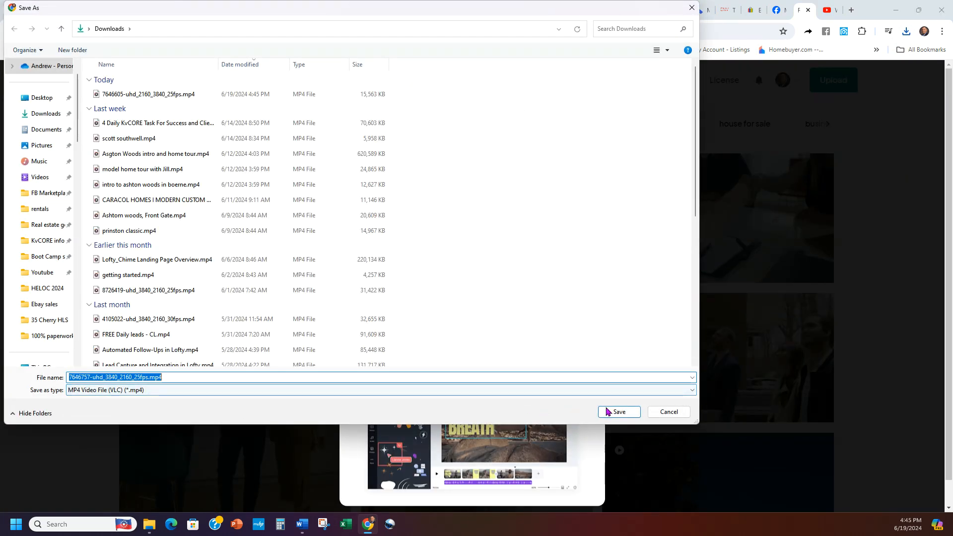
{"action": "left_click", "coordinate": [618, 412]}
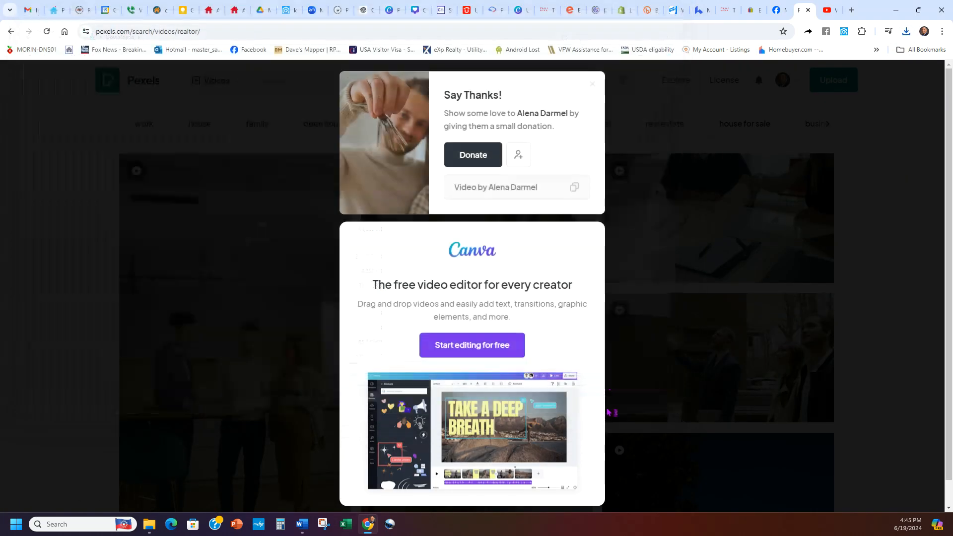
{"action": "left_click", "coordinate": [593, 90]}
Step: Open the video of keys handed over by a "For Sale" sign marked "Sold", download it to Downloads, and return to the realtor results
{"action": "scroll", "coordinate": [708, 317], "scroll_direction": "down", "scroll_amount": 3}
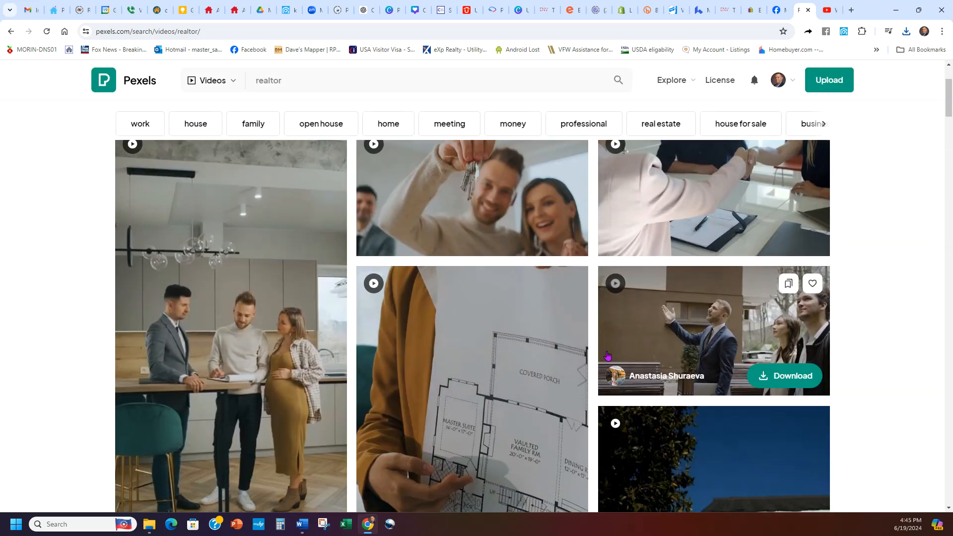
{"action": "scroll", "coordinate": [708, 316], "scroll_direction": "down", "scroll_amount": 6}
{"action": "scroll", "coordinate": [709, 321], "scroll_direction": "up", "scroll_amount": 4}
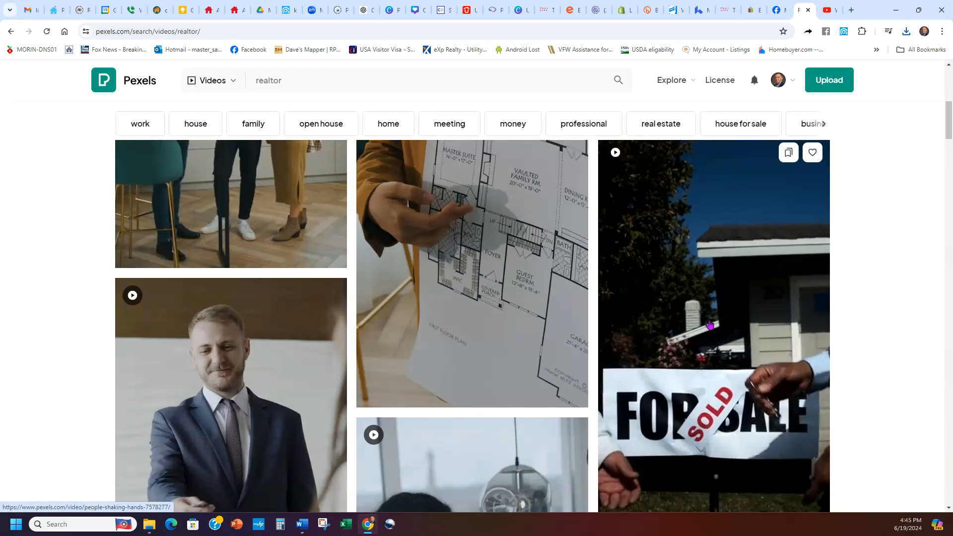
{"action": "left_click", "coordinate": [710, 322]}
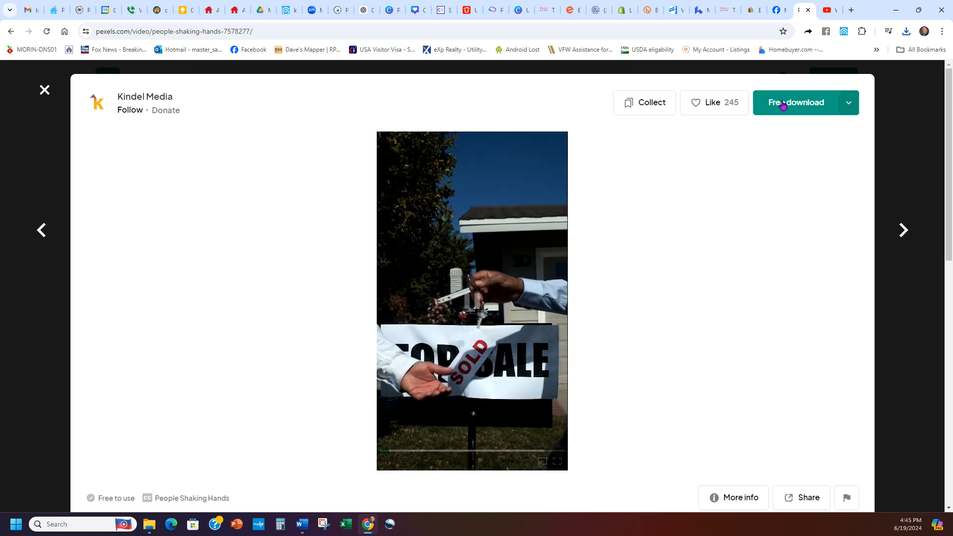
{"action": "left_click", "coordinate": [784, 113]}
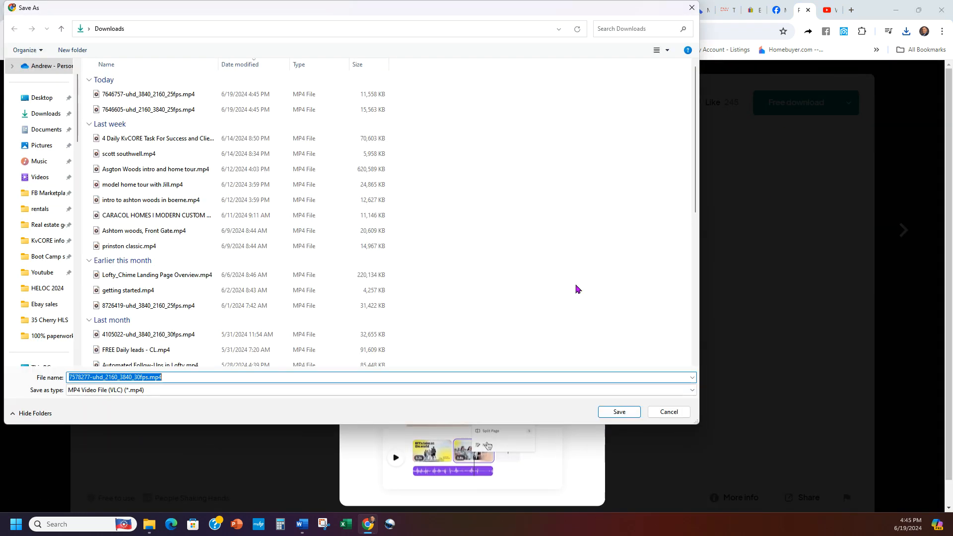
{"action": "left_click", "coordinate": [619, 412]}
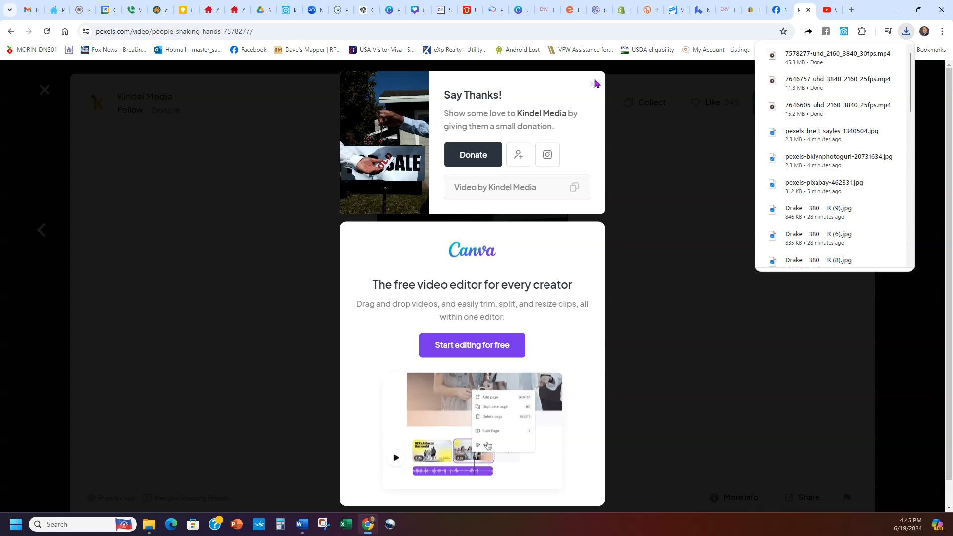
{"action": "left_click", "coordinate": [594, 85]}
{"action": "left_click", "coordinate": [898, 113]}
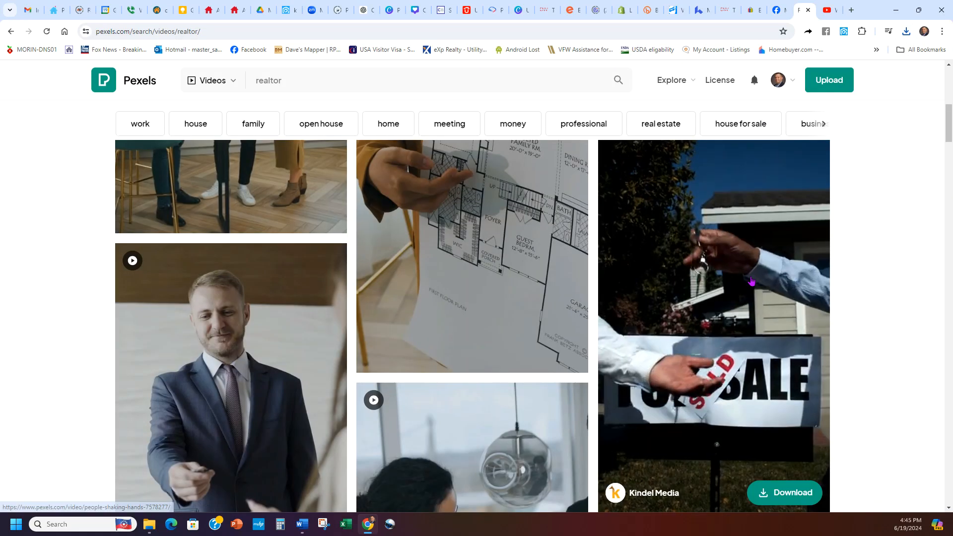
Step: Download the video of the woman in a mustard blazer shaking hands with a man to Downloads and close the thank-you popup
{"action": "scroll", "coordinate": [545, 291], "scroll_direction": "down", "scroll_amount": 6}
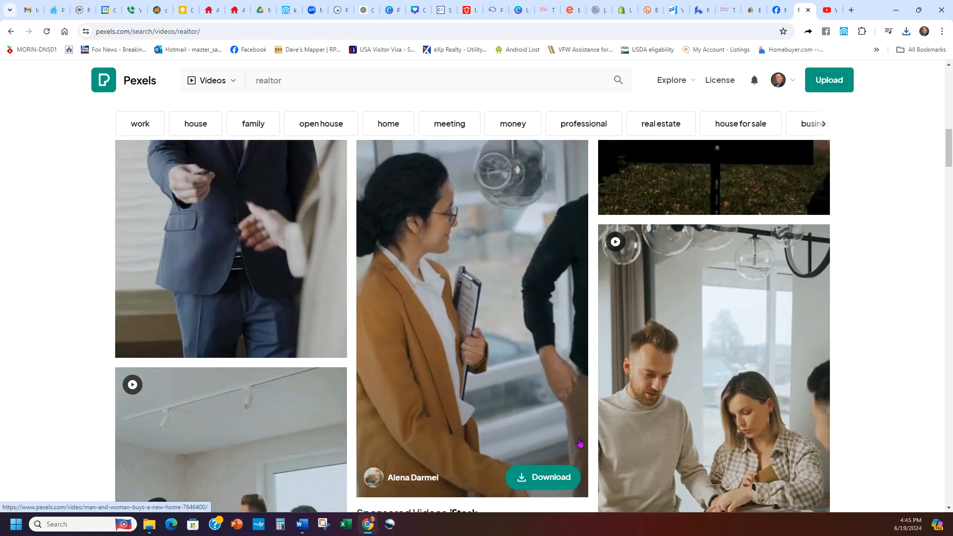
{"action": "left_click", "coordinate": [543, 477]}
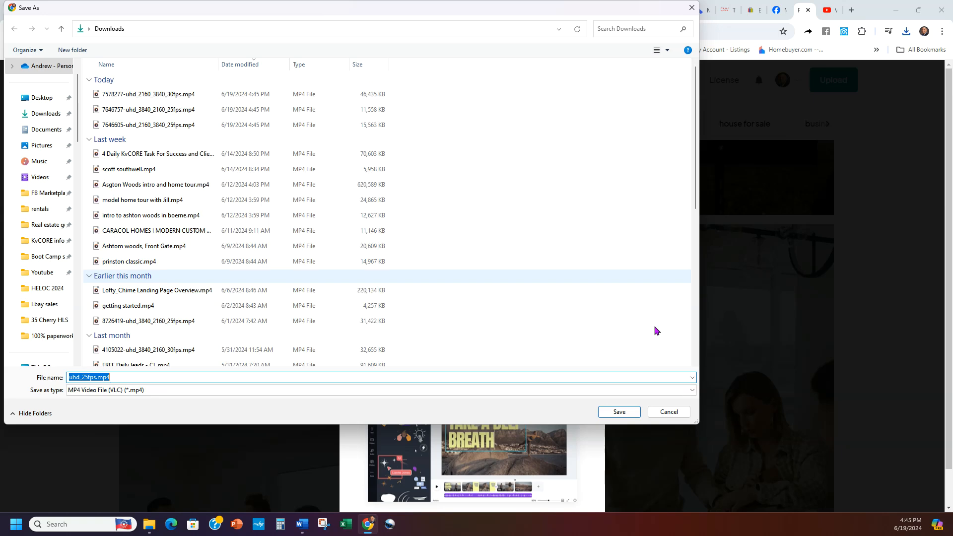
{"action": "left_click", "coordinate": [629, 412]}
{"action": "left_click", "coordinate": [592, 86]}
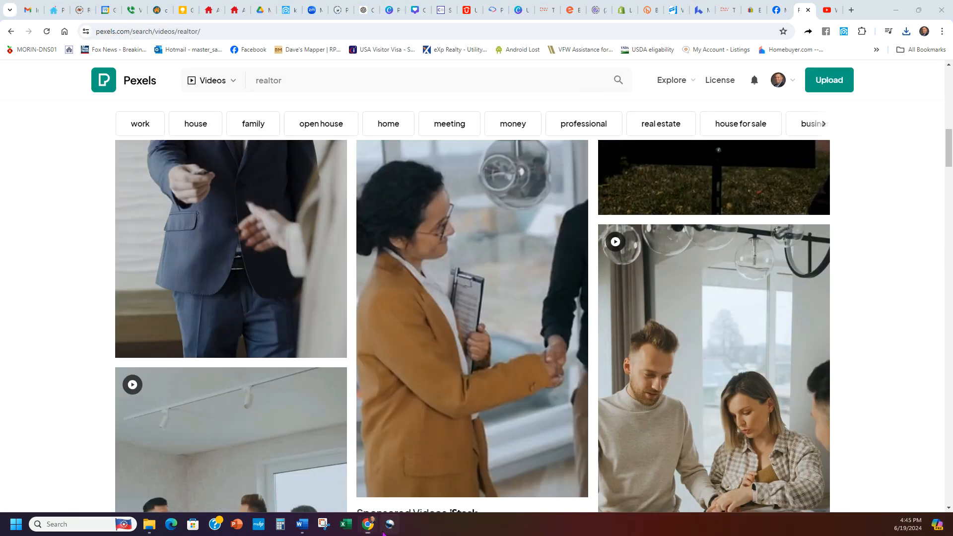
Step: Try to move the already open OpenShot Video Editor project window into view
{"action": "mouse_move", "coordinate": [818, 411]}
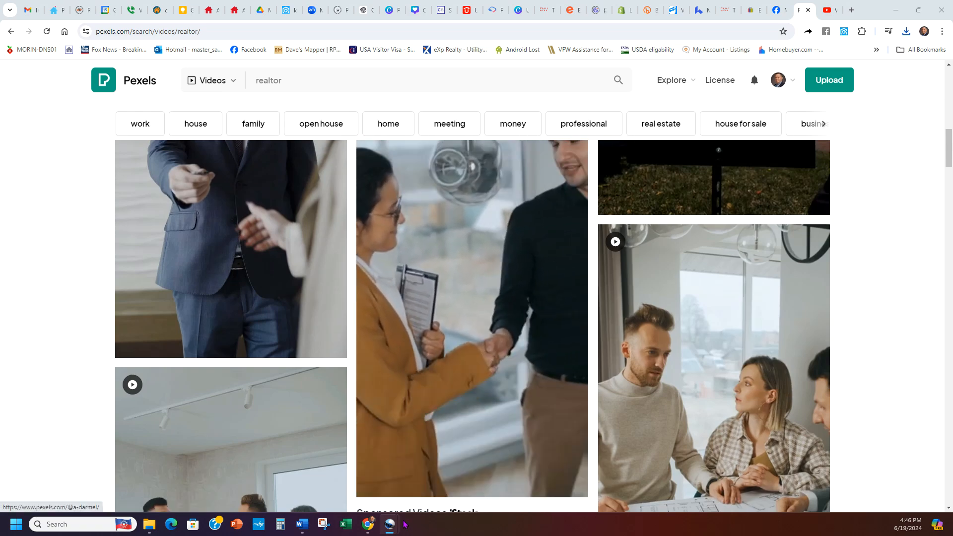
{"action": "mouse_move", "coordinate": [388, 526]}
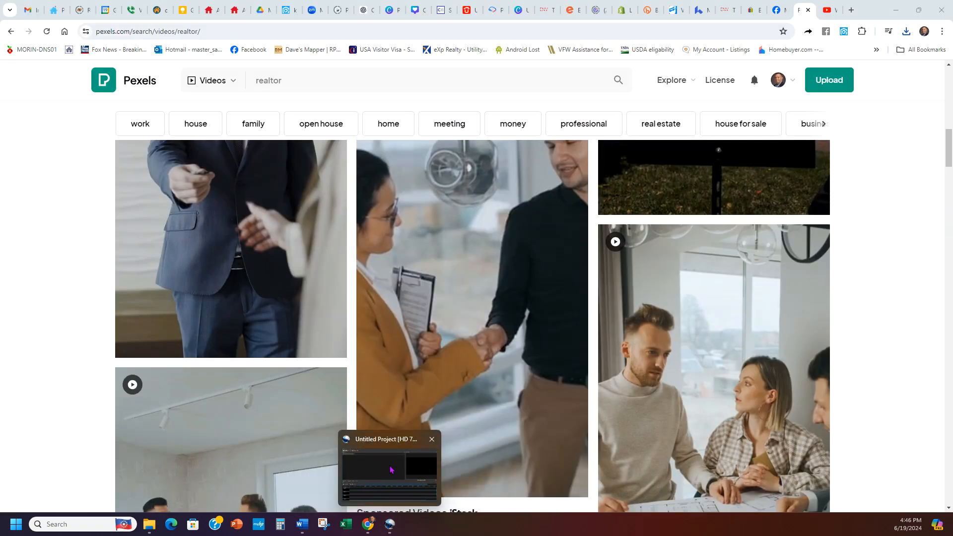
{"action": "right_click", "coordinate": [391, 470]}
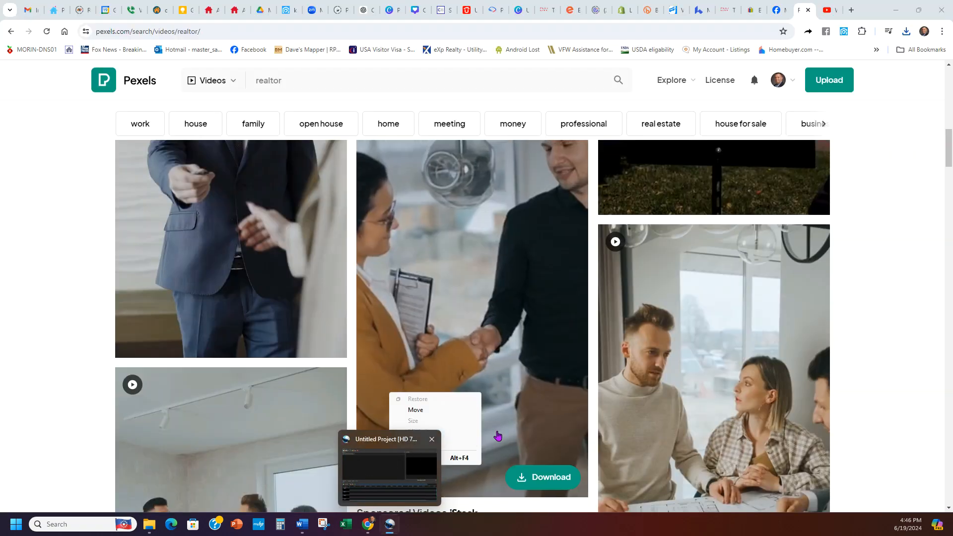
{"action": "left_click", "coordinate": [425, 413]}
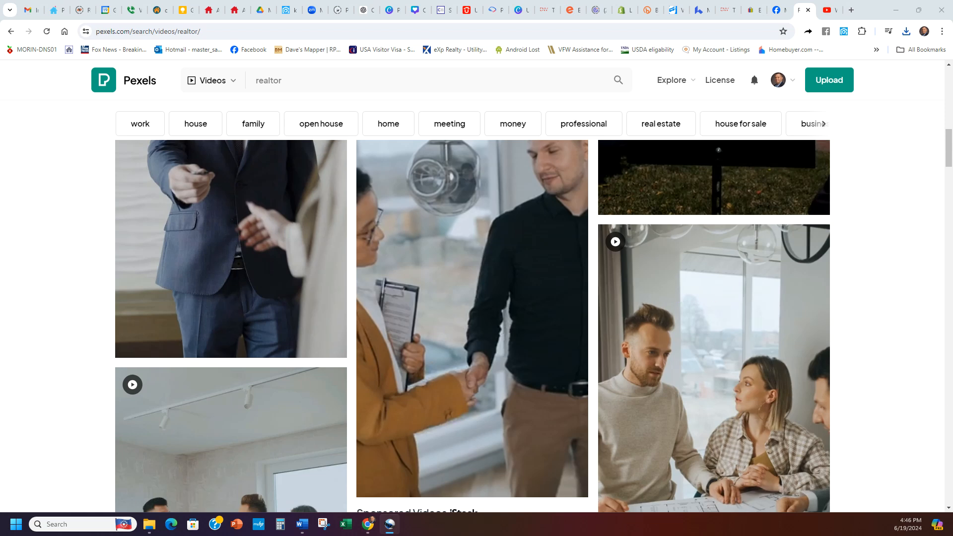
Step: Launch OpenShot Video Editor again and bring its window to the front
{"action": "right_click", "coordinate": [391, 528]}
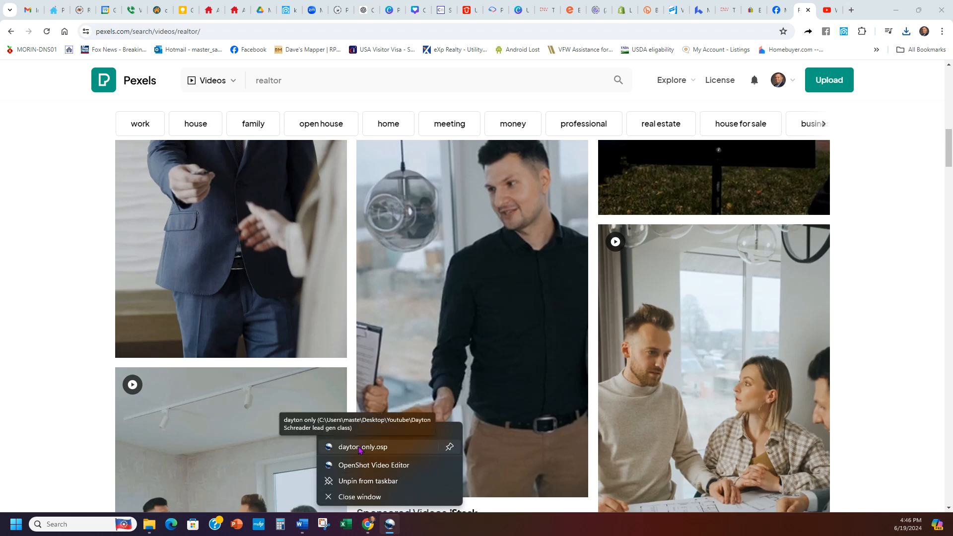
{"action": "left_click", "coordinate": [361, 469]}
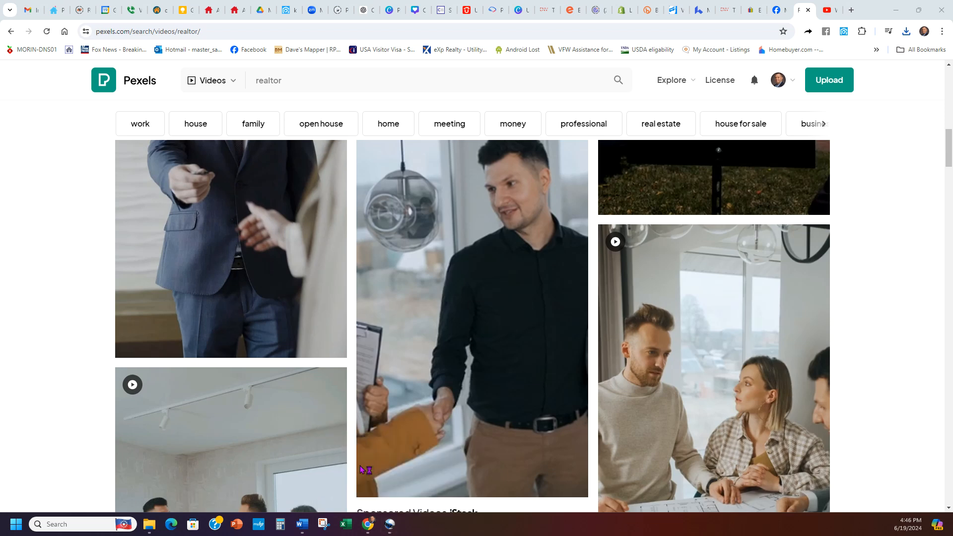
{"action": "right_click", "coordinate": [386, 527]}
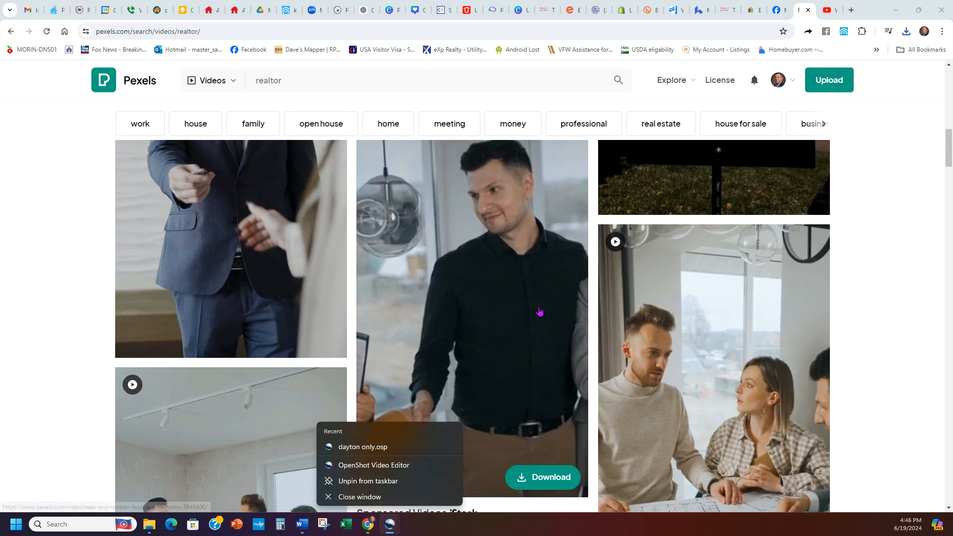
{"action": "left_click", "coordinate": [391, 524]}
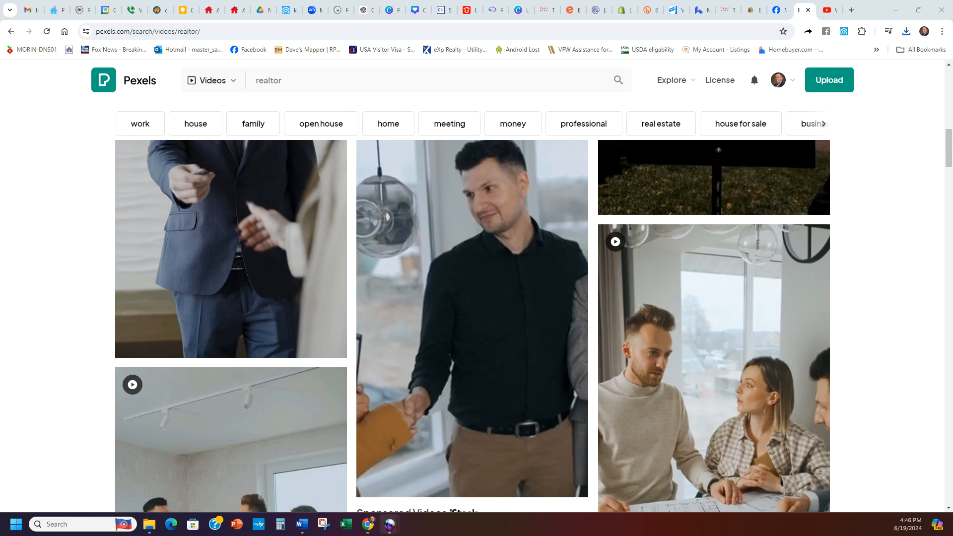
{"action": "left_click", "coordinate": [480, 440]}
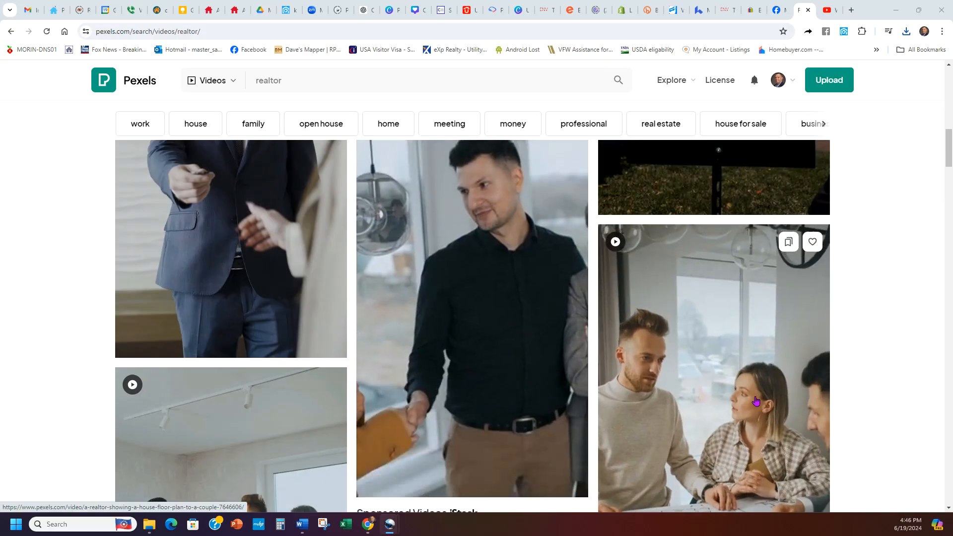